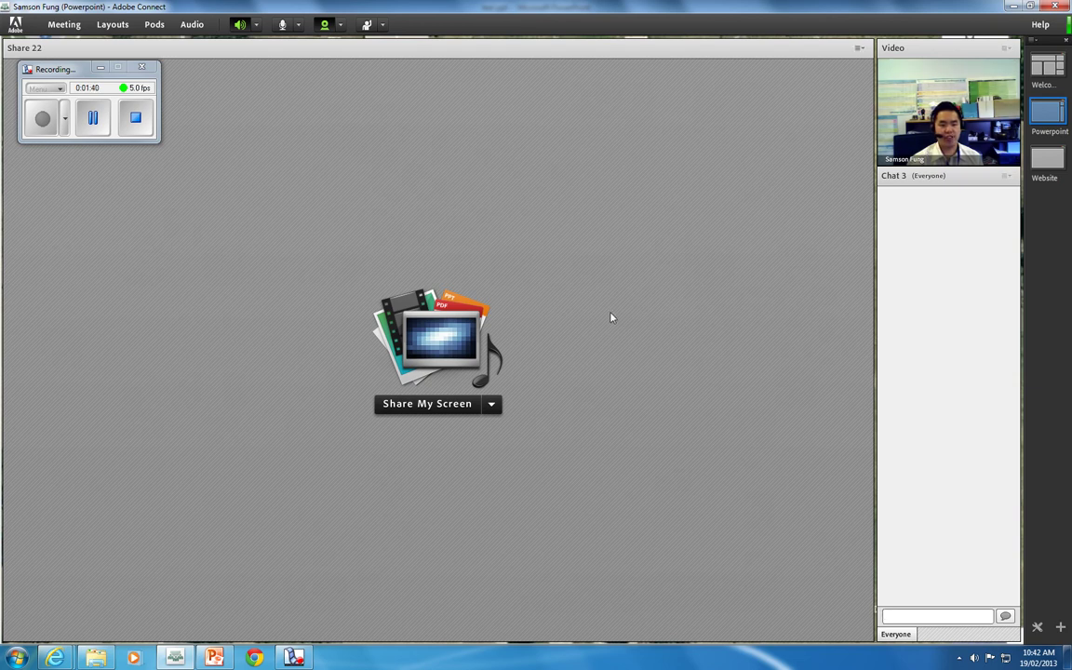
Start screen sharing of the test ppt Microsoft PowerPoint application in the Powerpoint layout.
{"action": "left_click", "coordinate": [492, 407]}
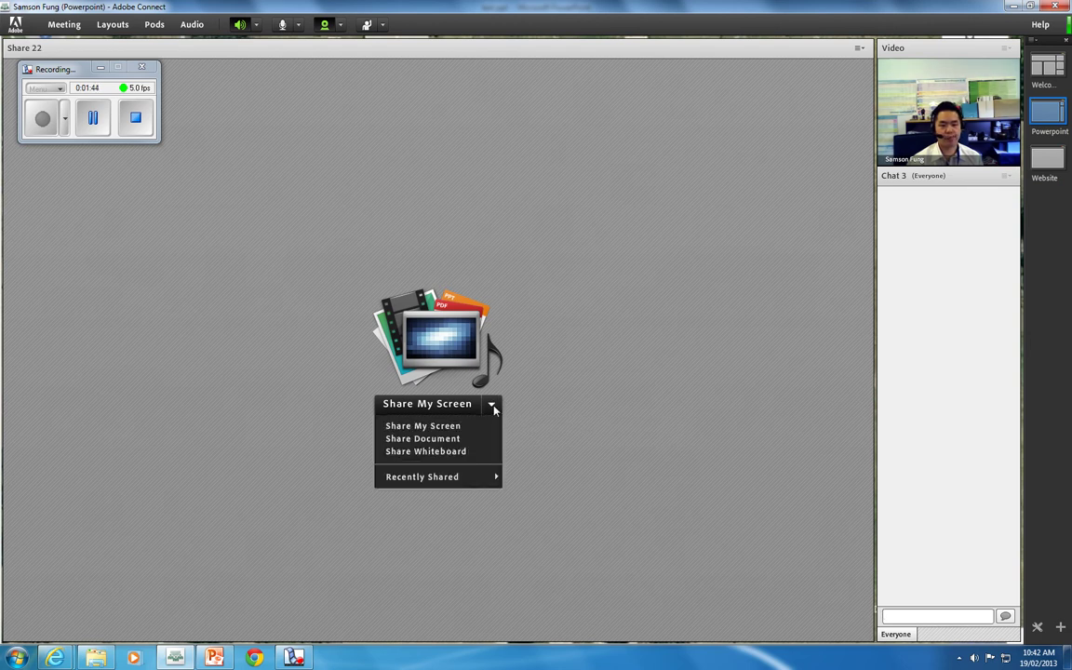
{"action": "left_click", "coordinate": [448, 429]}
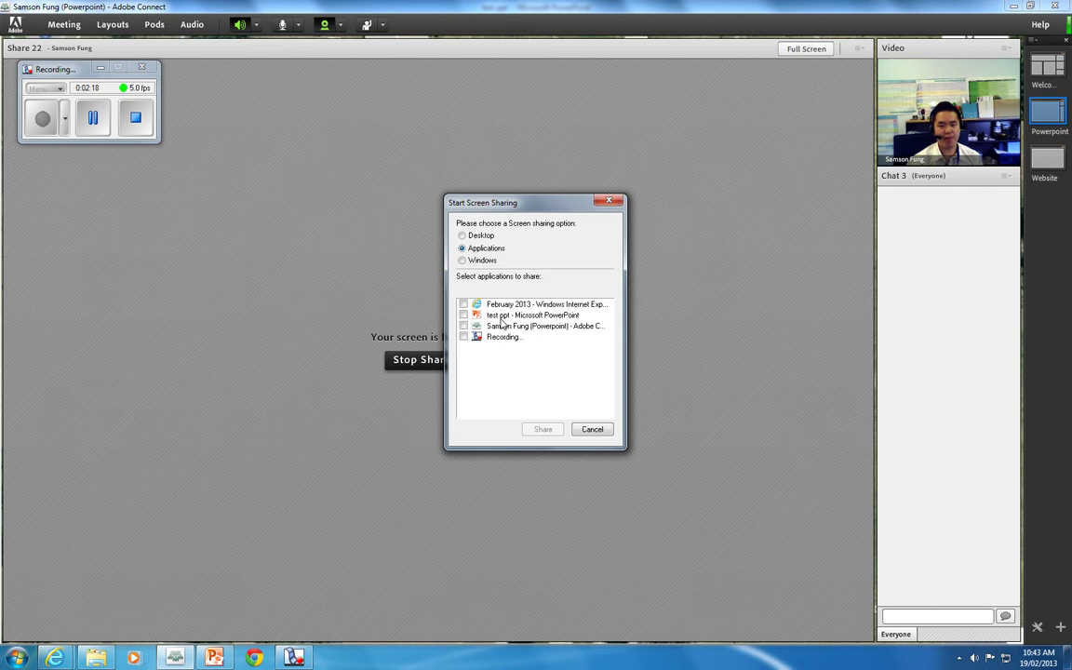
{"action": "left_click", "coordinate": [503, 305]}
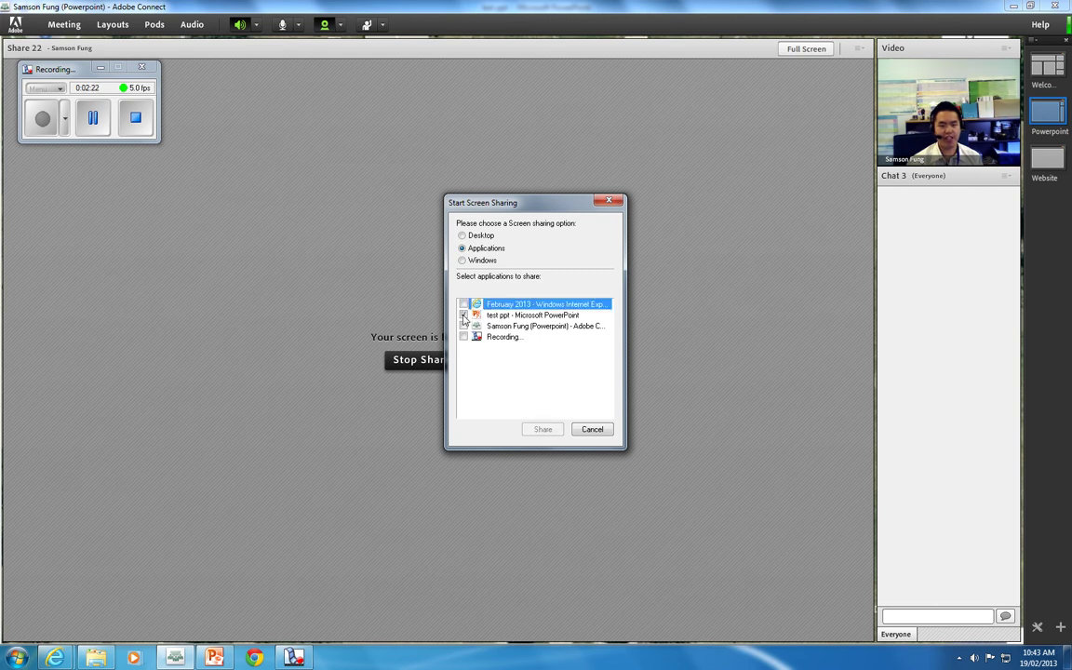
{"action": "left_click", "coordinate": [464, 316]}
{"action": "left_click", "coordinate": [540, 430]}
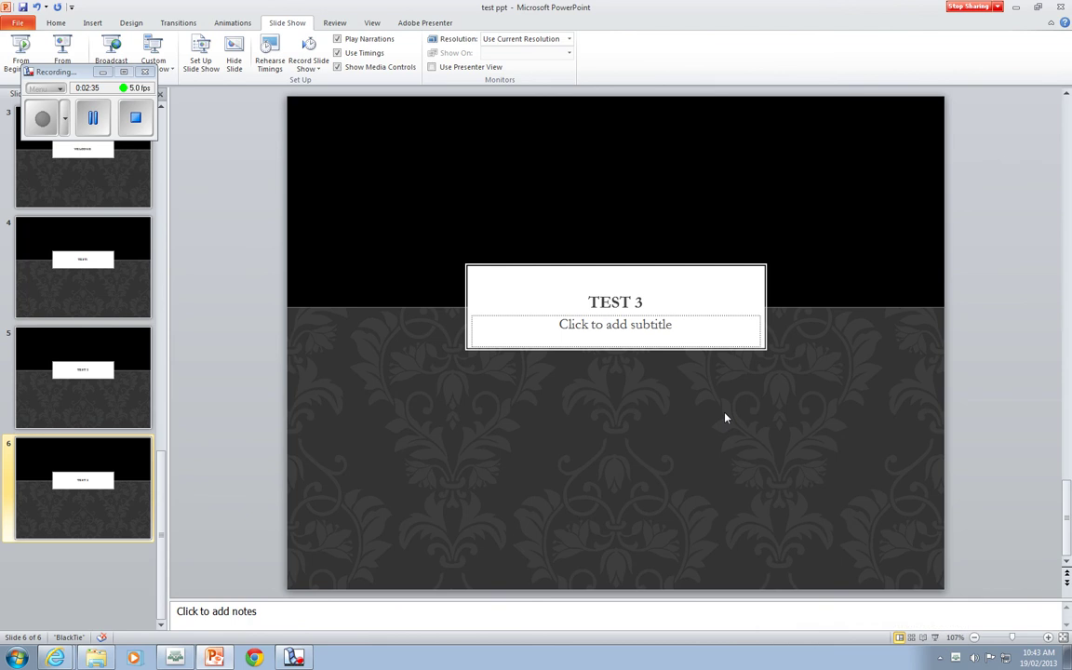
Run the presentation as a slide show, advance through all the slides to the end and exit it.
{"action": "key", "text": "shift+F5"}
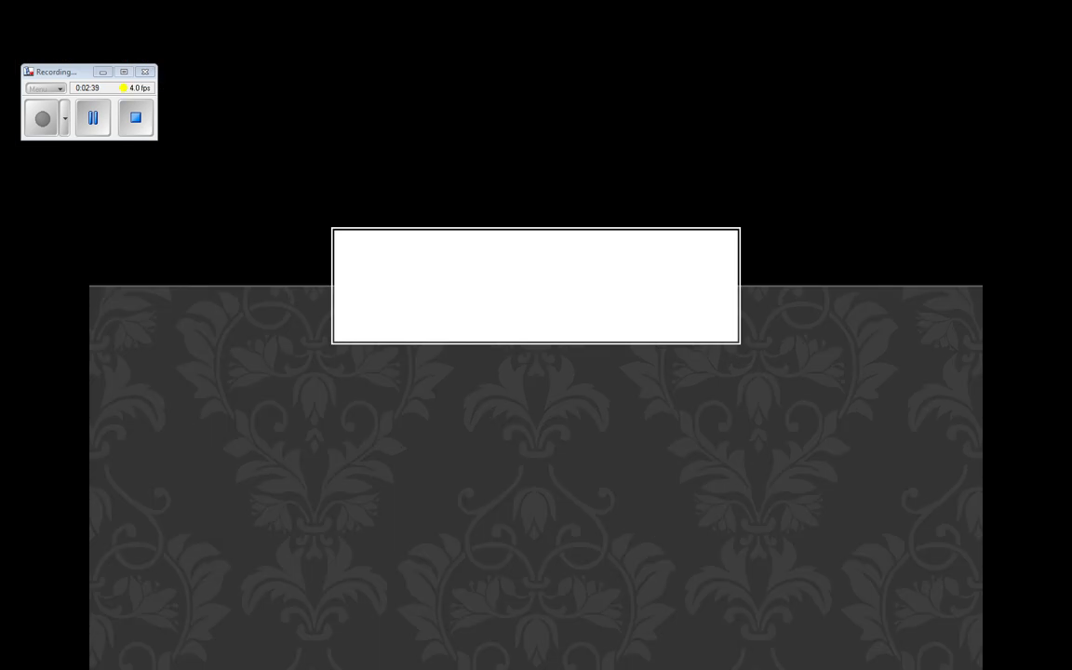
{"action": "key", "text": "space"}
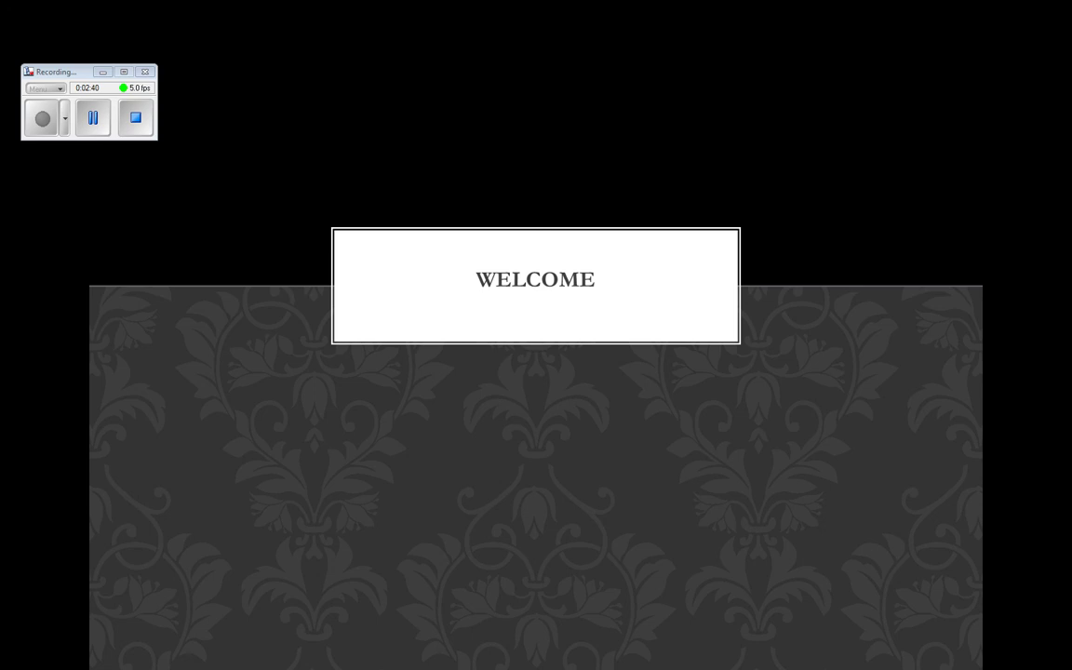
{"action": "key", "text": "space"}
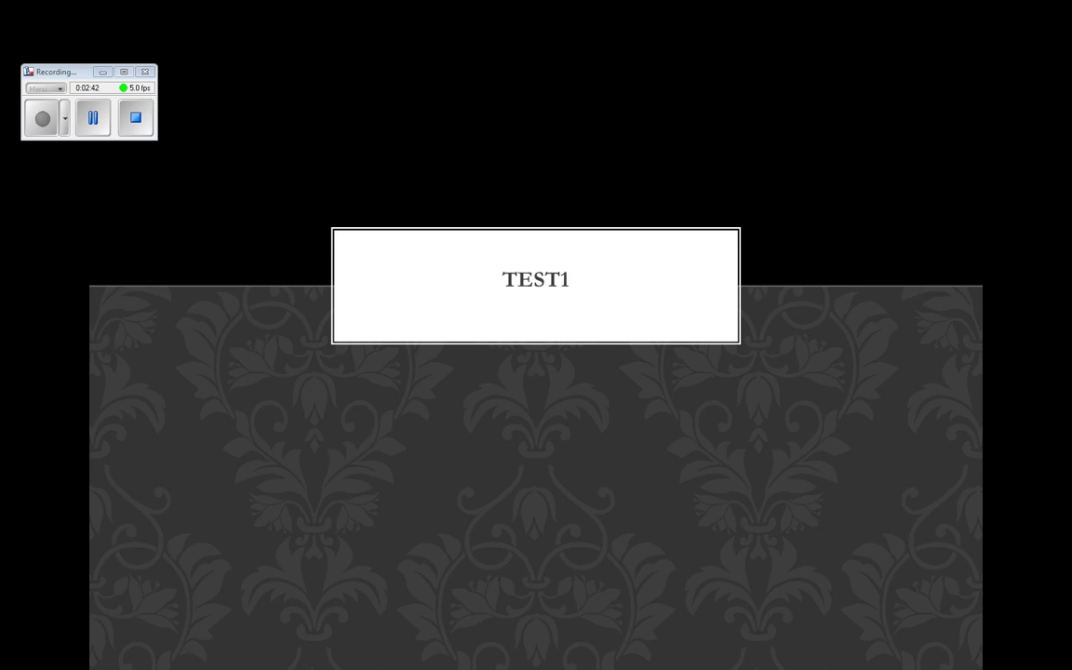
{"action": "key", "text": "space"}
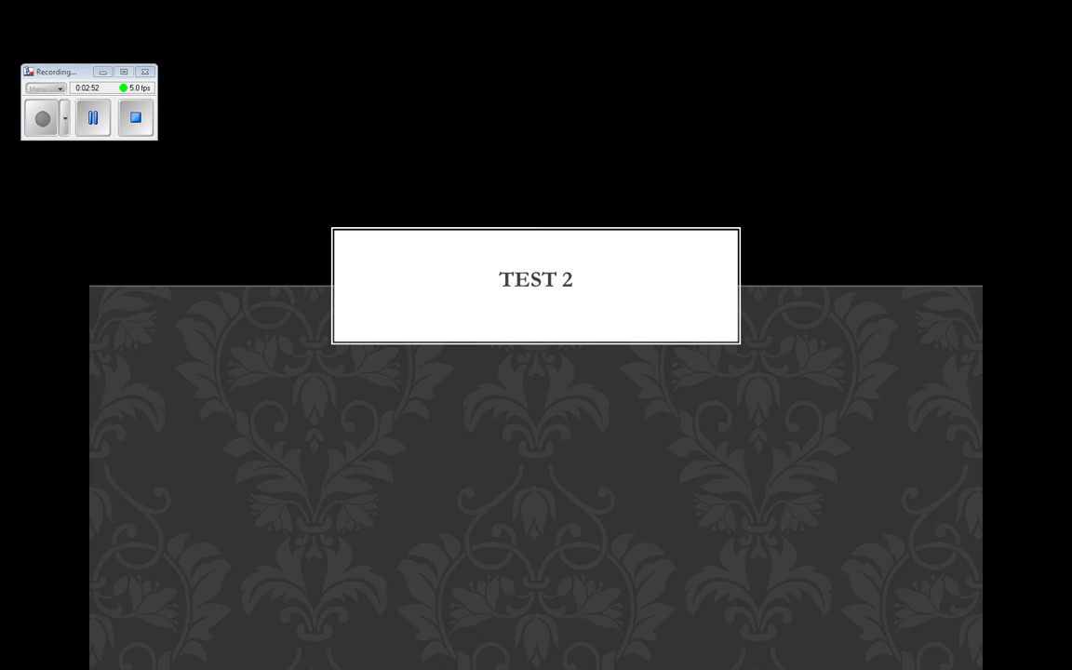
{"action": "key", "text": "Right"}
{"action": "key", "text": "Right"}
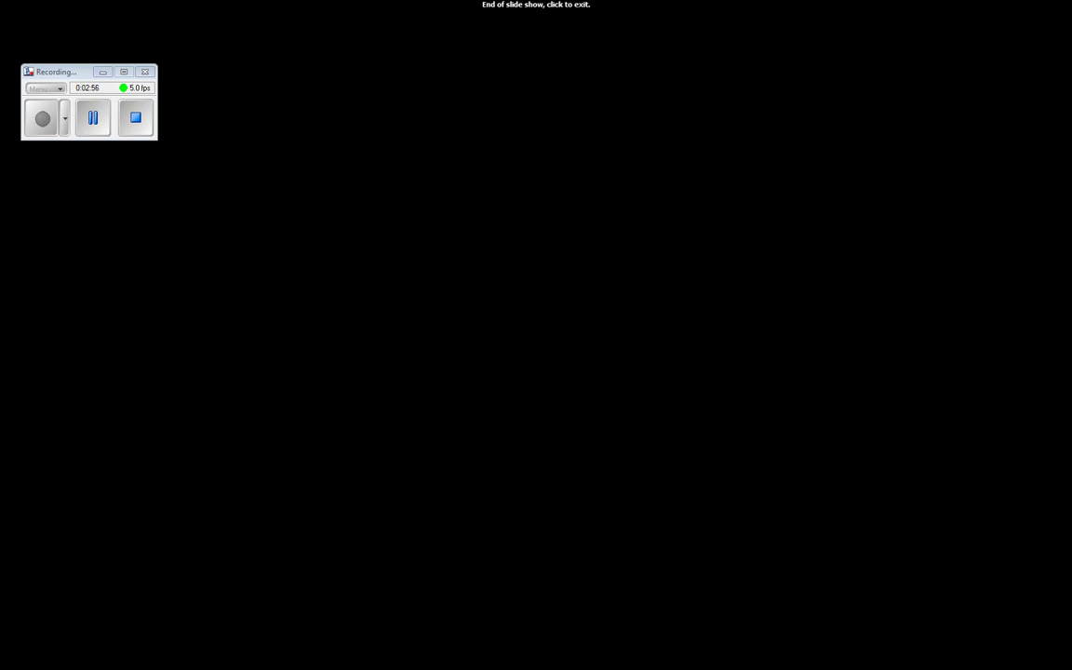
{"action": "key", "text": "Right"}
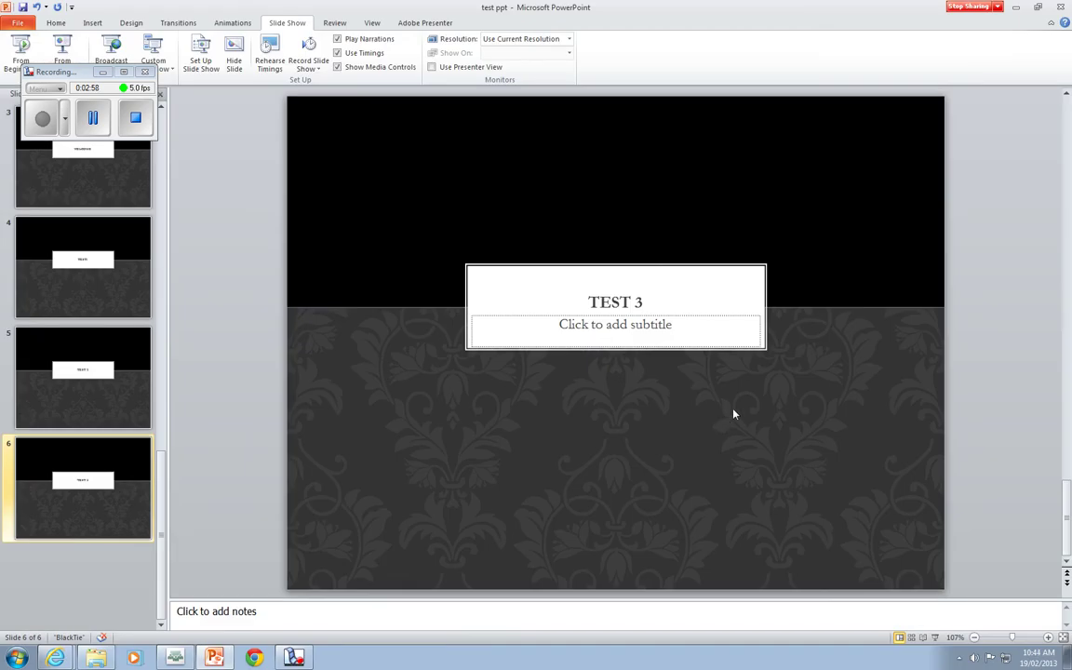
Return to Adobe Connect, show the Welcome Screen layout and switch to the Website layout.
{"action": "left_click", "coordinate": [176, 658]}
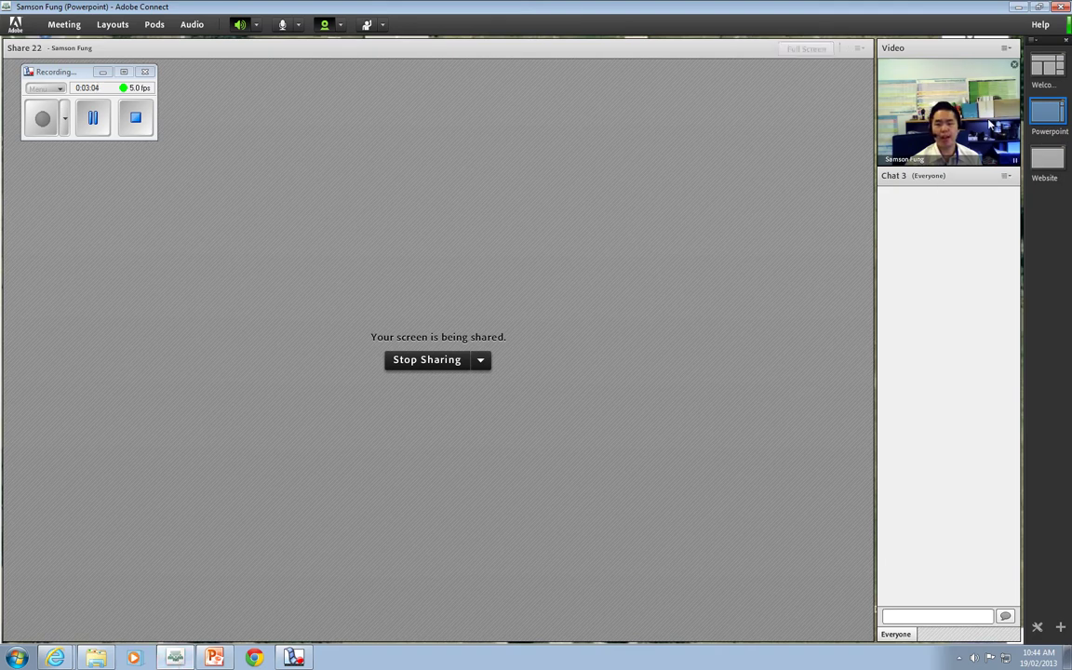
{"action": "left_click", "coordinate": [1041, 72]}
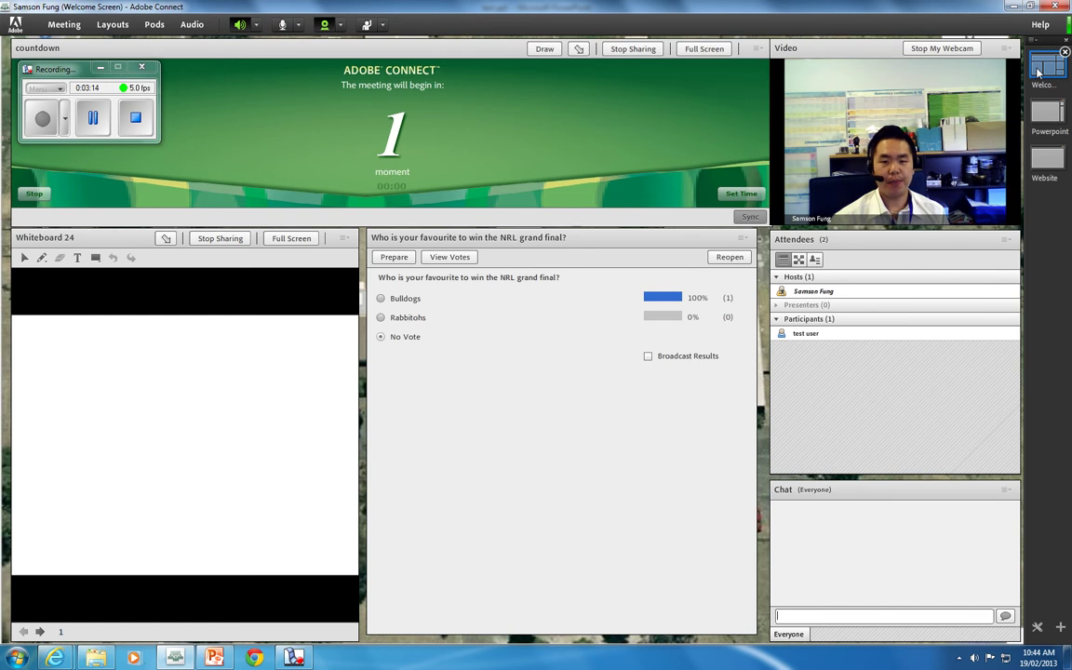
{"action": "left_click", "coordinate": [1047, 161]}
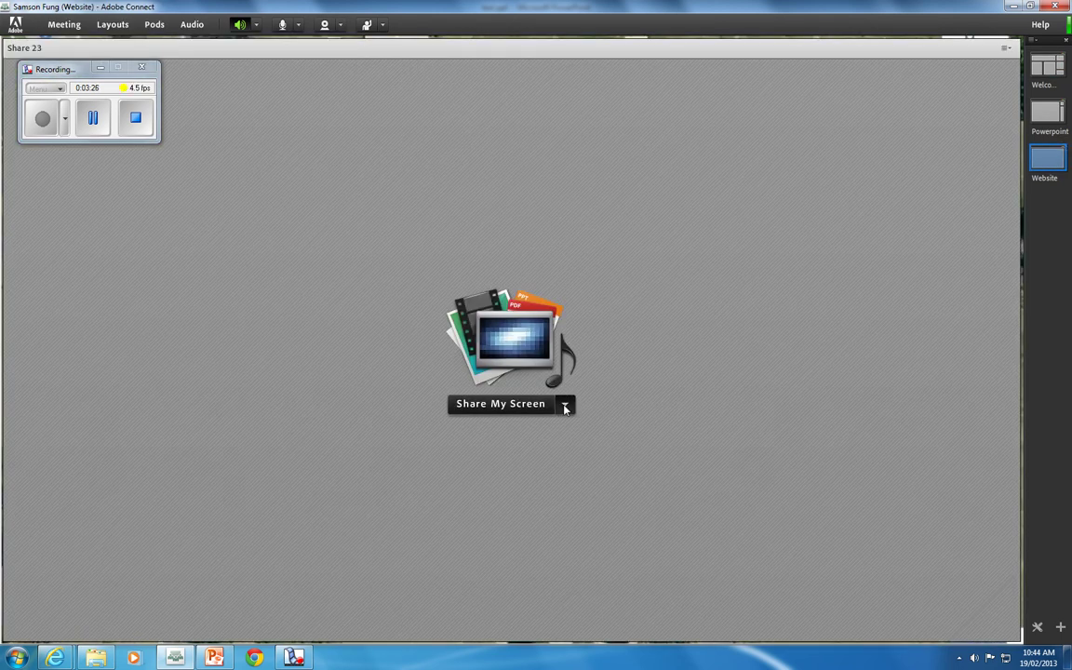
Start screen sharing of the February 2013 Windows Internet Explorer application in the Website layout.
{"action": "left_click", "coordinate": [565, 406]}
{"action": "left_click", "coordinate": [512, 429]}
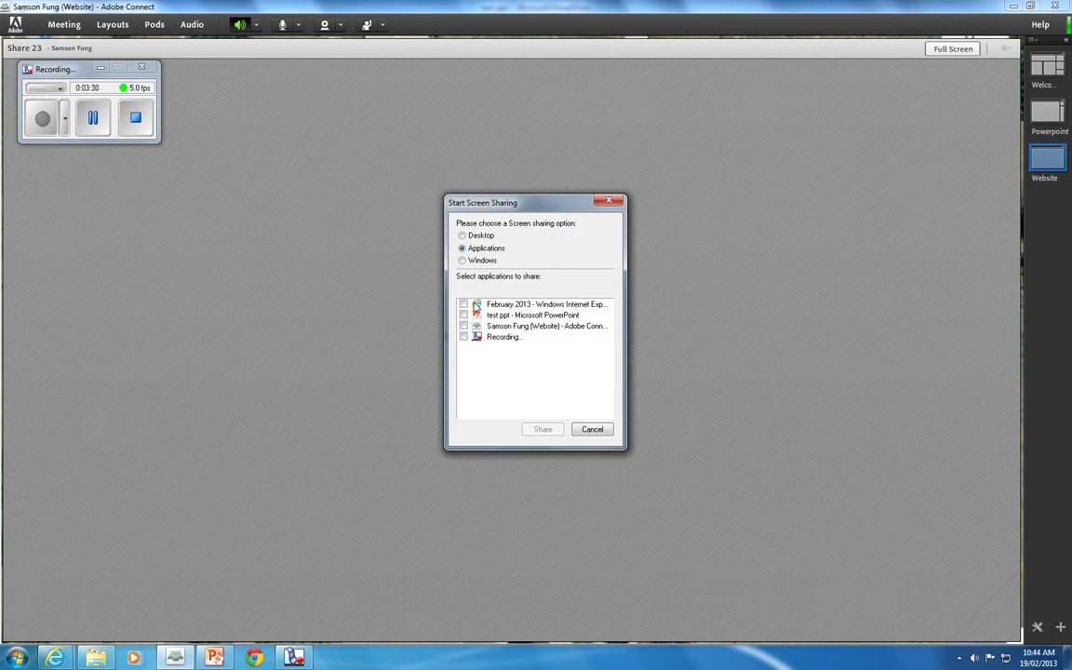
{"action": "left_click", "coordinate": [462, 309]}
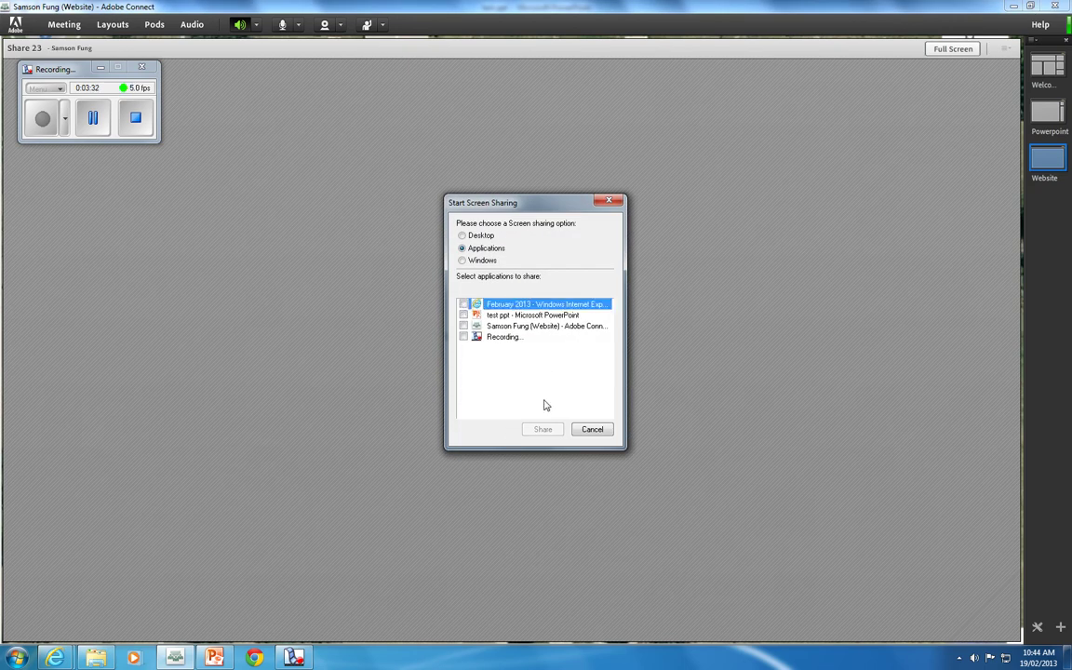
{"action": "left_click", "coordinate": [463, 304]}
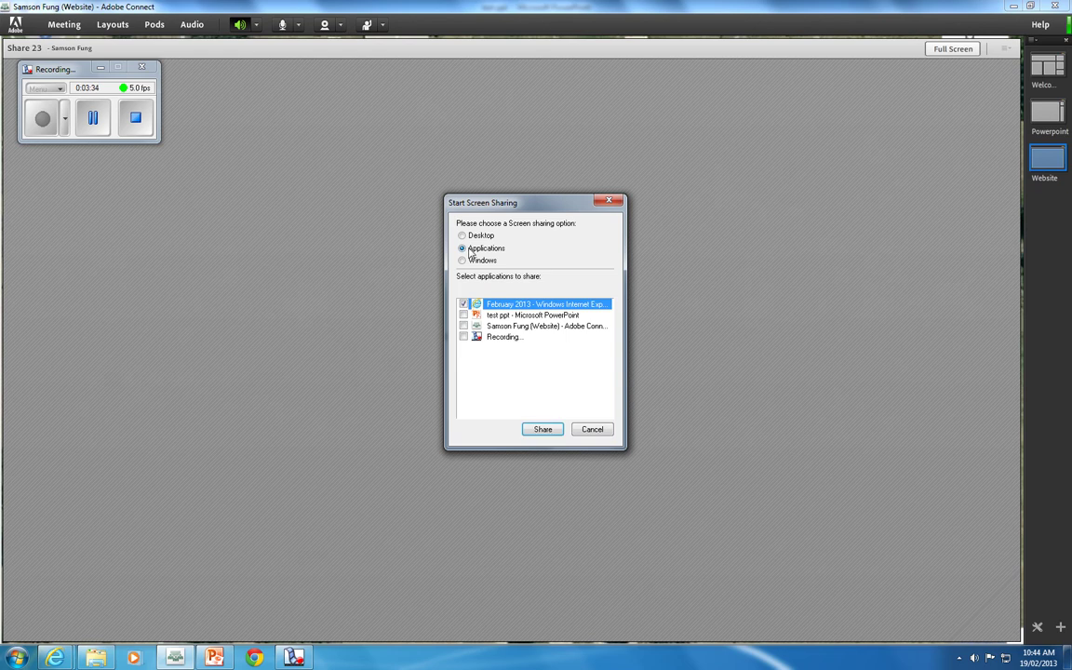
{"action": "left_click", "coordinate": [543, 429]}
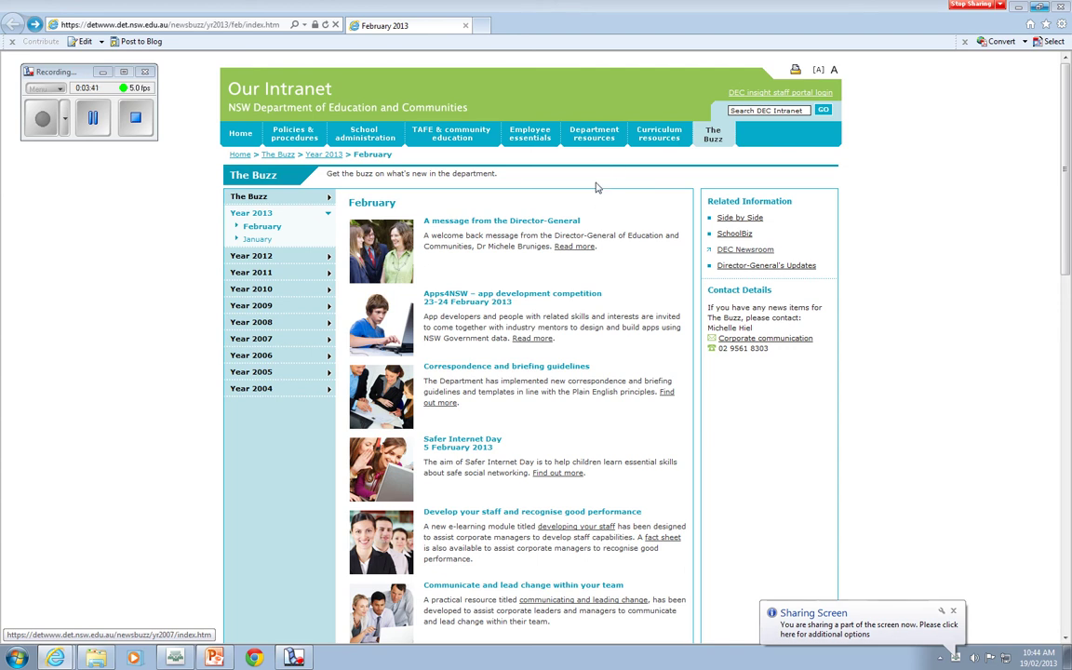
Restore the shared browser window to a smaller size, shrink it further and maximize it again.
{"action": "double_click", "coordinate": [553, 12]}
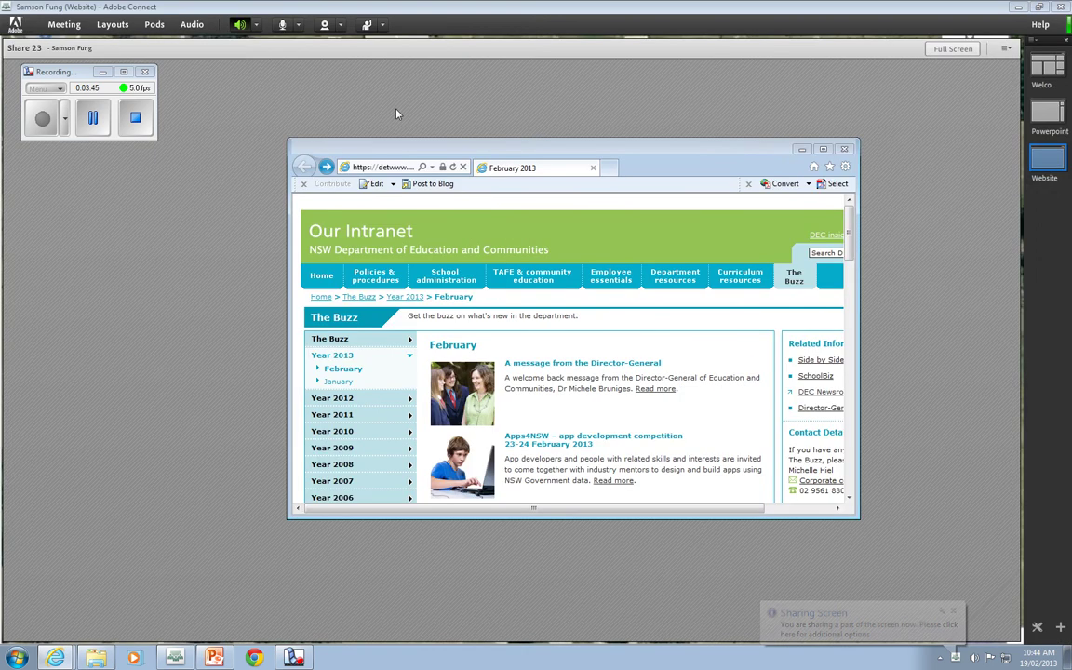
{"action": "left_click_drag", "start_coordinate": [288, 141], "coordinate": [341, 173]}
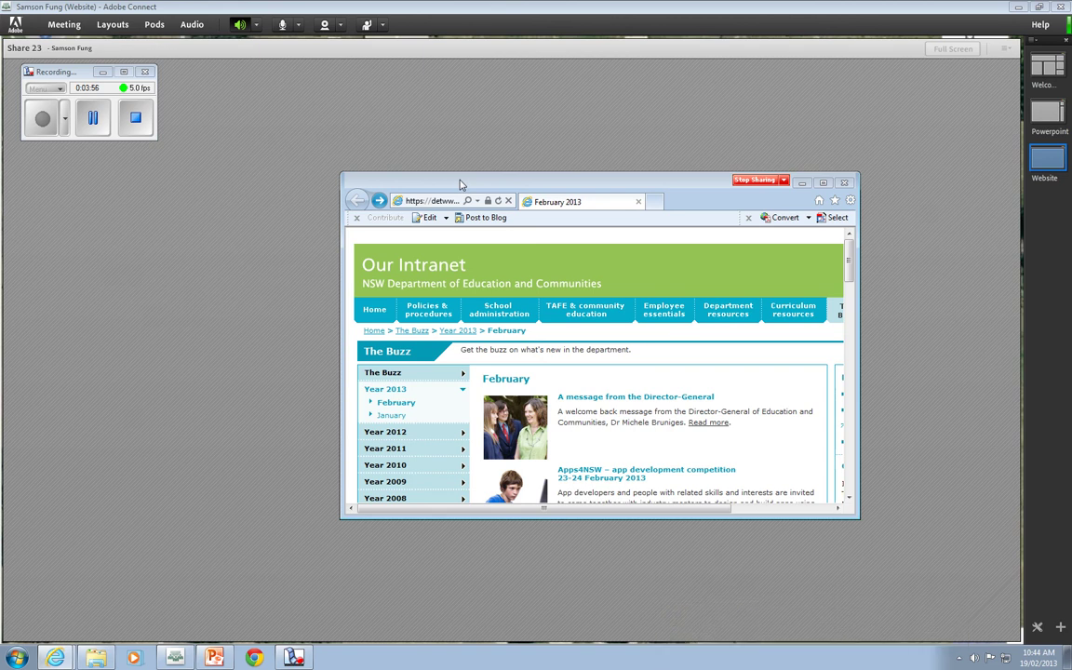
{"action": "double_click", "coordinate": [460, 184]}
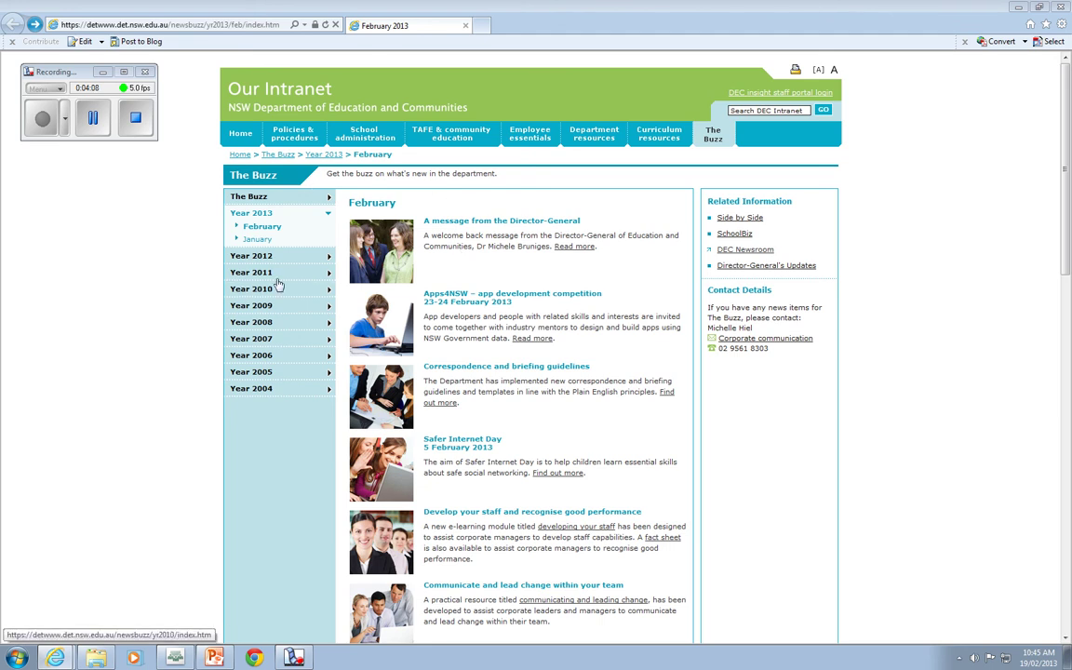
Browse the shared intranet from the Director-General's message through School administration to the Hunter Central Coast National Partnership pages.
{"action": "left_click", "coordinate": [577, 248]}
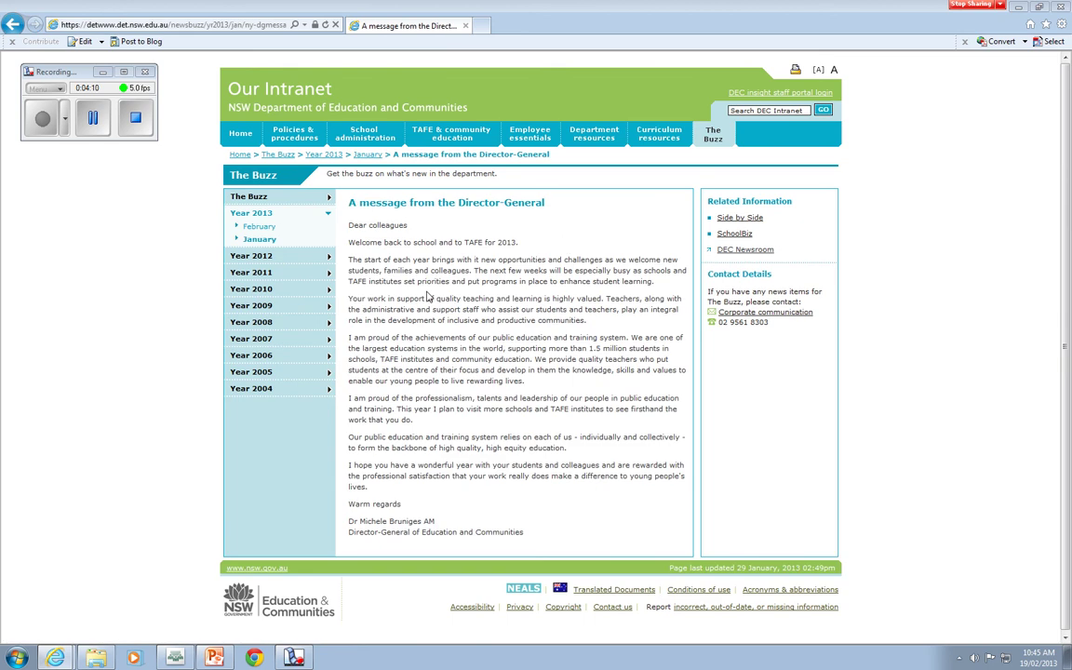
{"action": "left_click", "coordinate": [364, 133]}
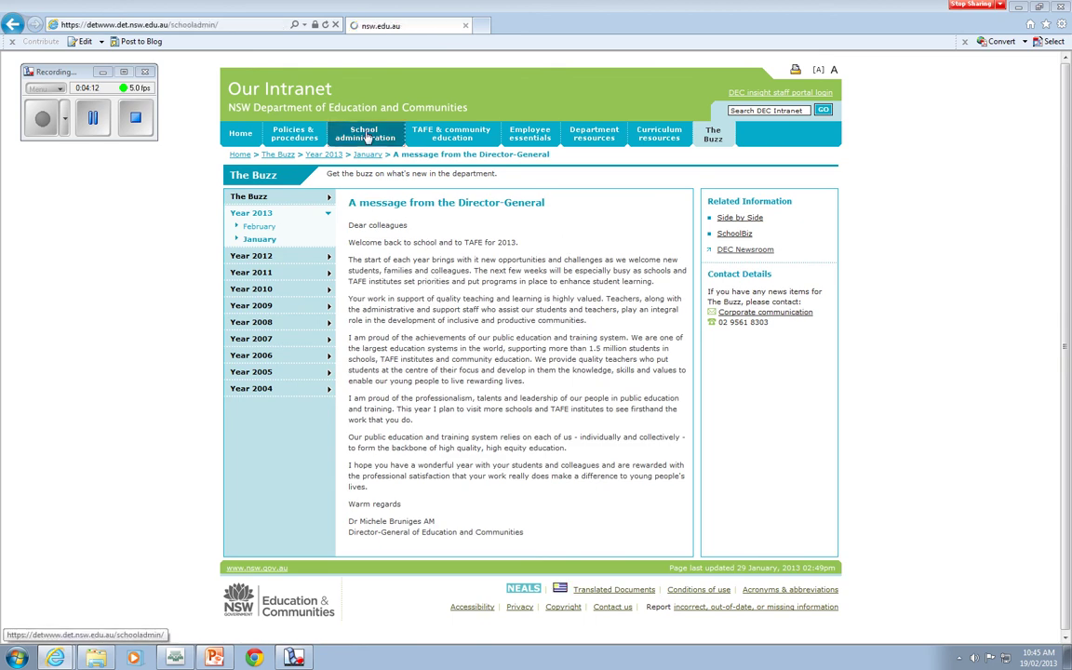
{"action": "left_click", "coordinate": [310, 339]}
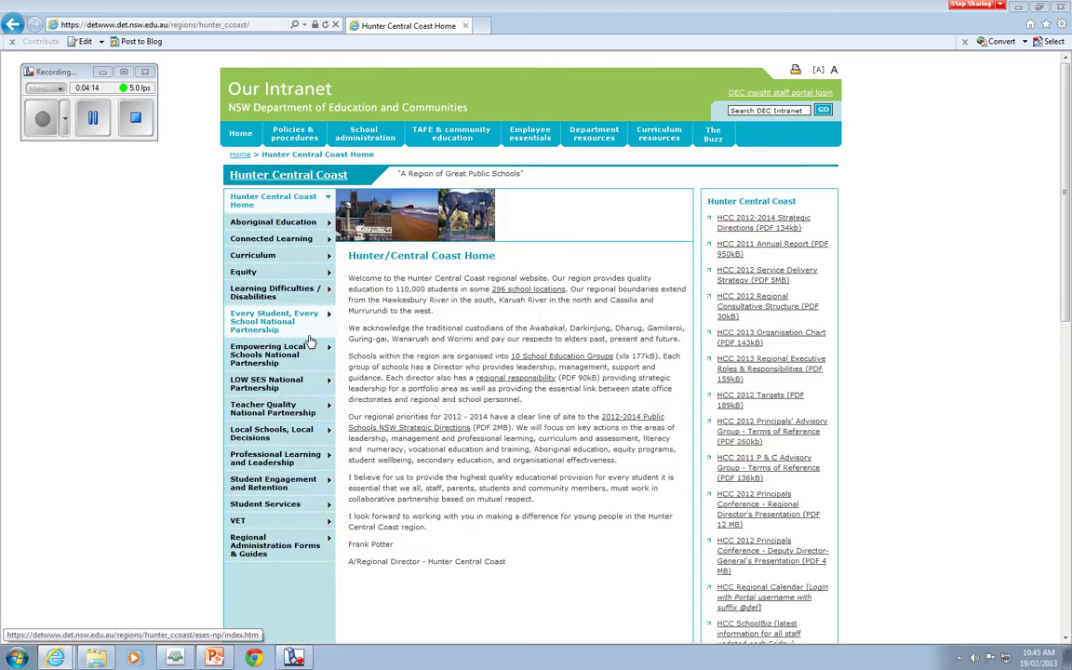
{"action": "left_click", "coordinate": [279, 324]}
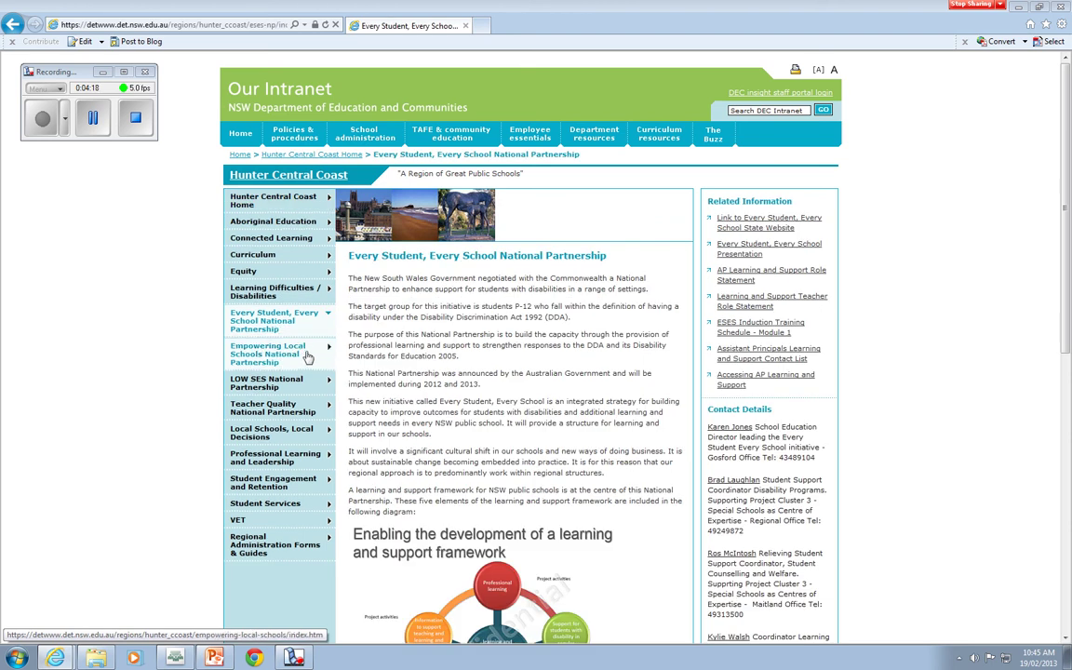
{"action": "left_click", "coordinate": [307, 405]}
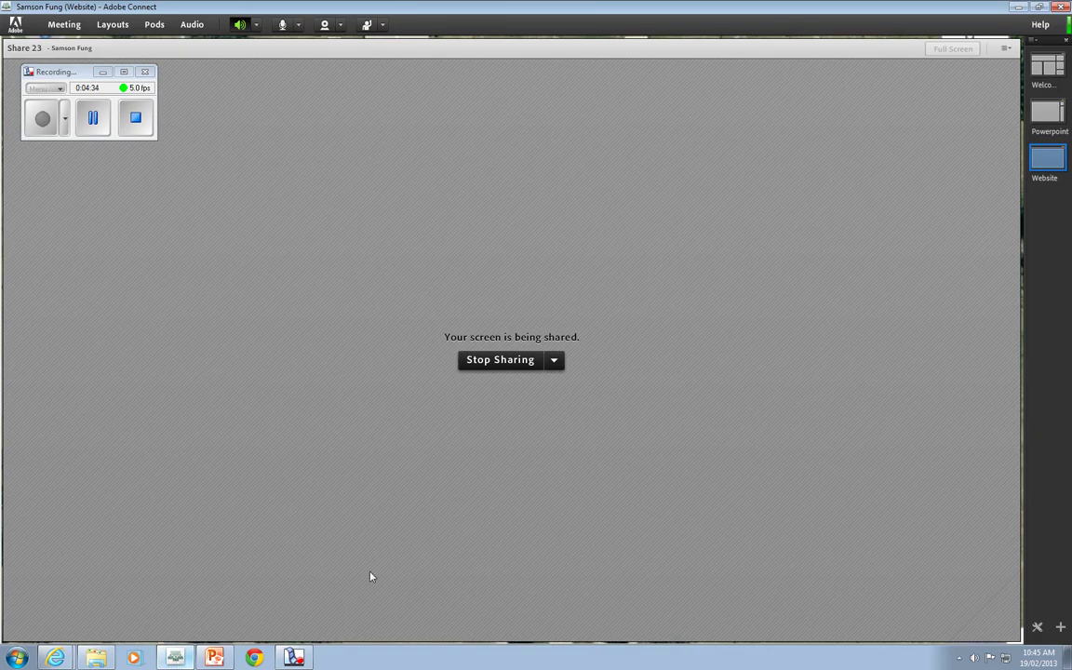
Back in Adobe Connect, show the Welcome Screen layout and create a new blank layout named Main Screen.
{"action": "left_click", "coordinate": [1046, 67]}
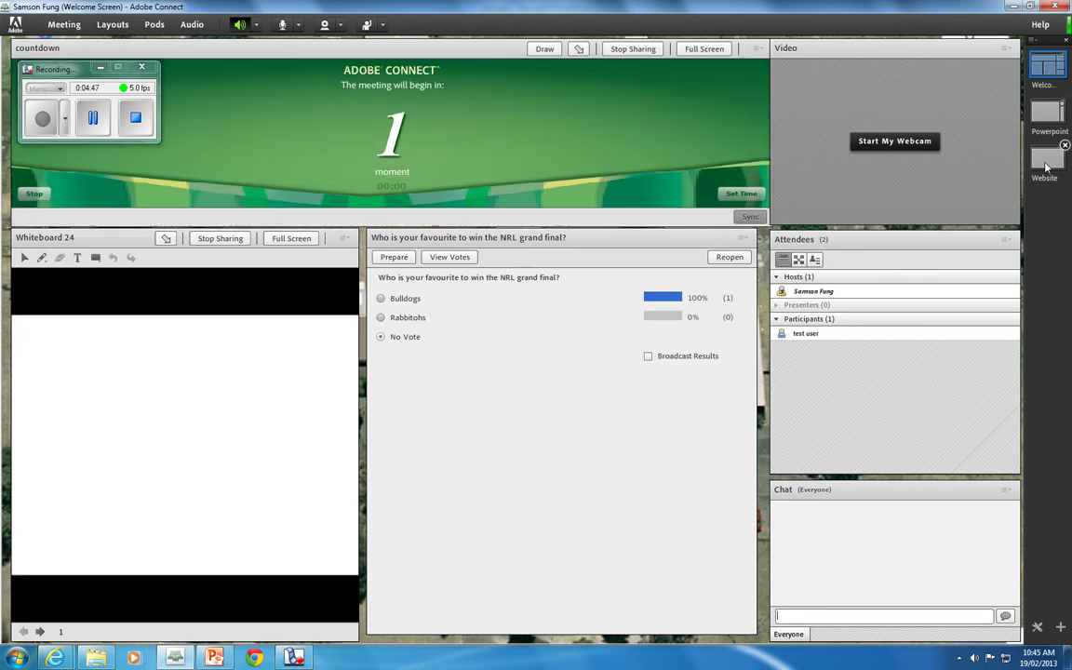
{"action": "mouse_move", "coordinate": [1054, 146]}
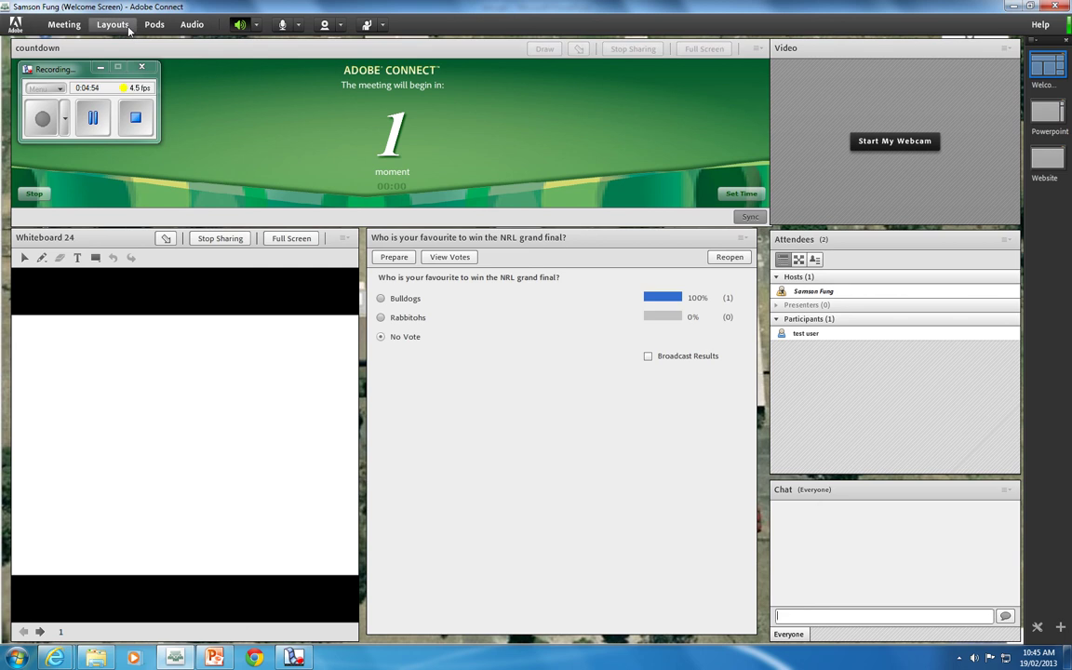
{"action": "left_click", "coordinate": [129, 31]}
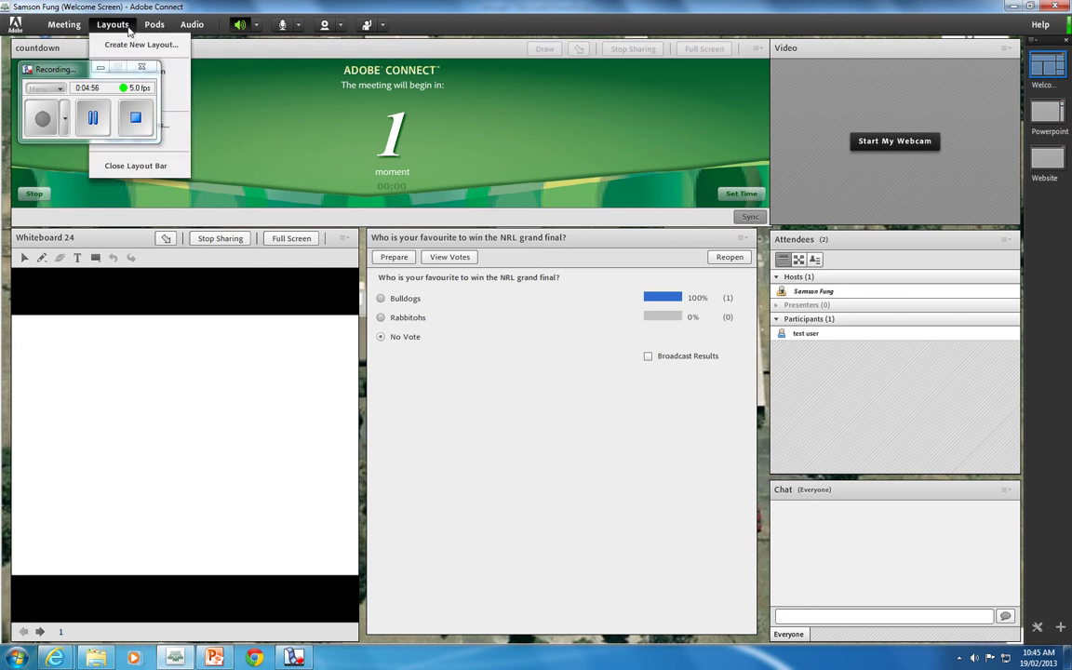
{"action": "left_click_drag", "start_coordinate": [54, 69], "coordinate": [36, 156]}
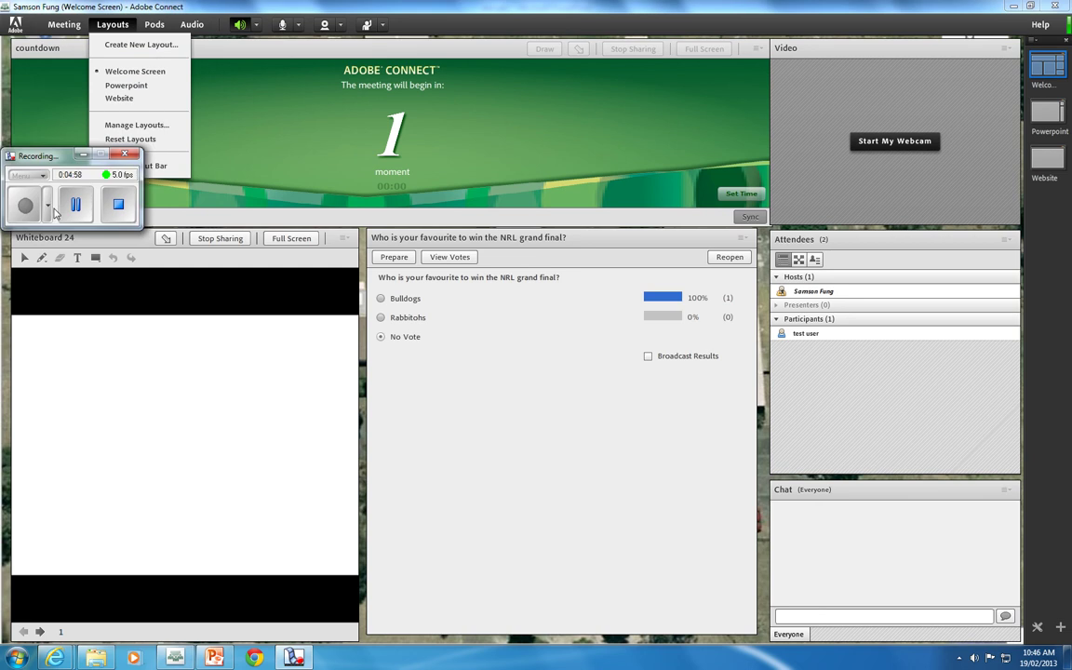
{"action": "left_click_drag", "start_coordinate": [53, 213], "coordinate": [69, 300]}
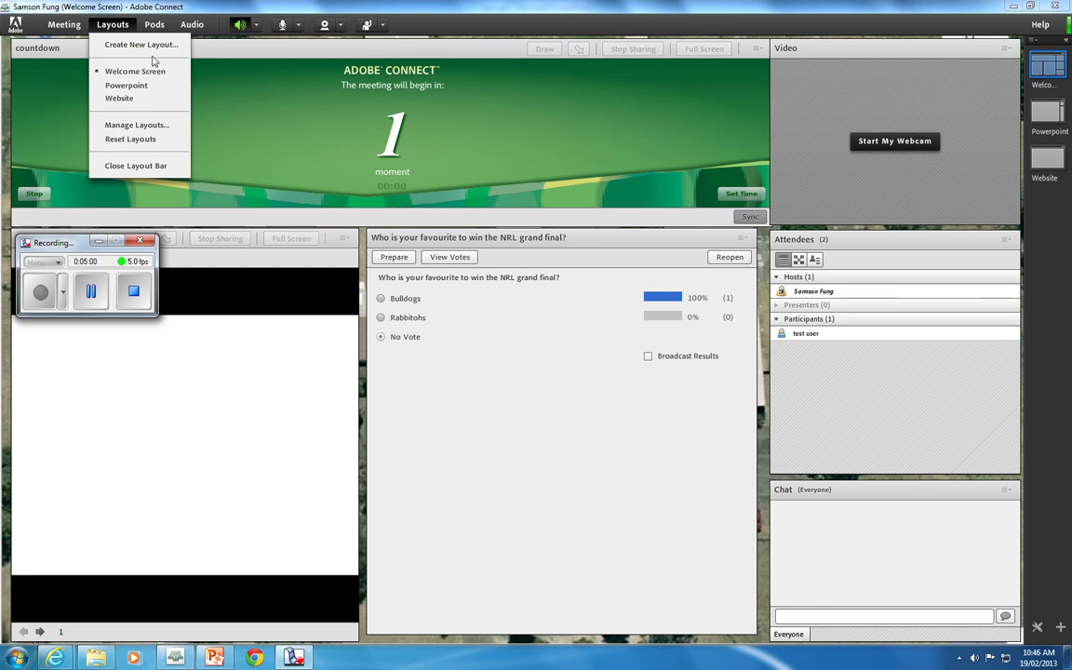
{"action": "left_click", "coordinate": [135, 45]}
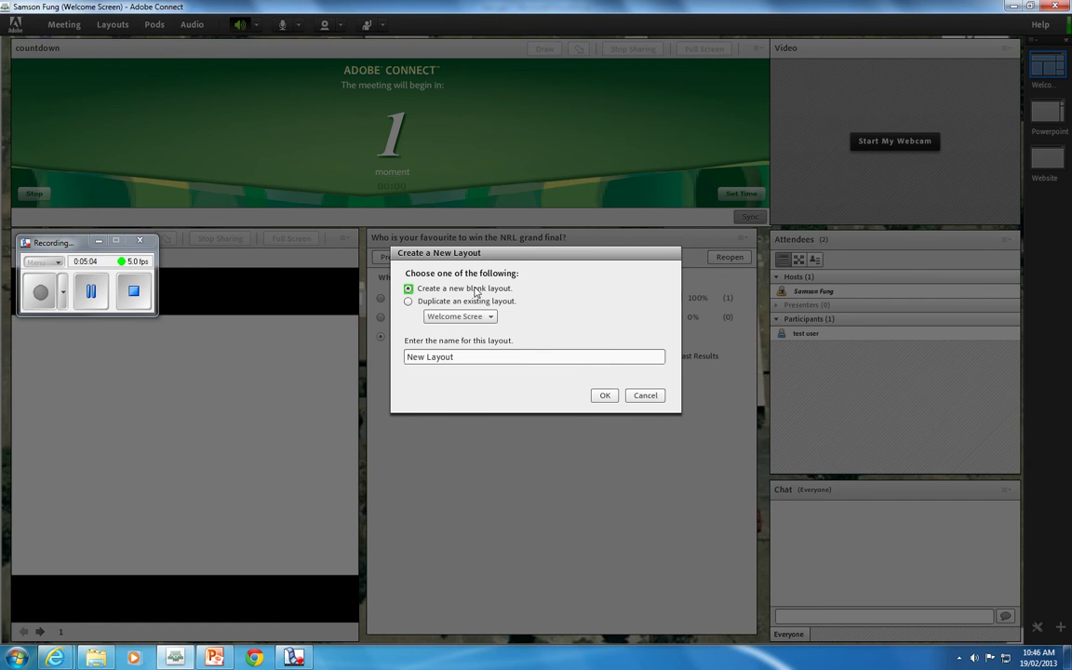
{"action": "left_click", "coordinate": [467, 358]}
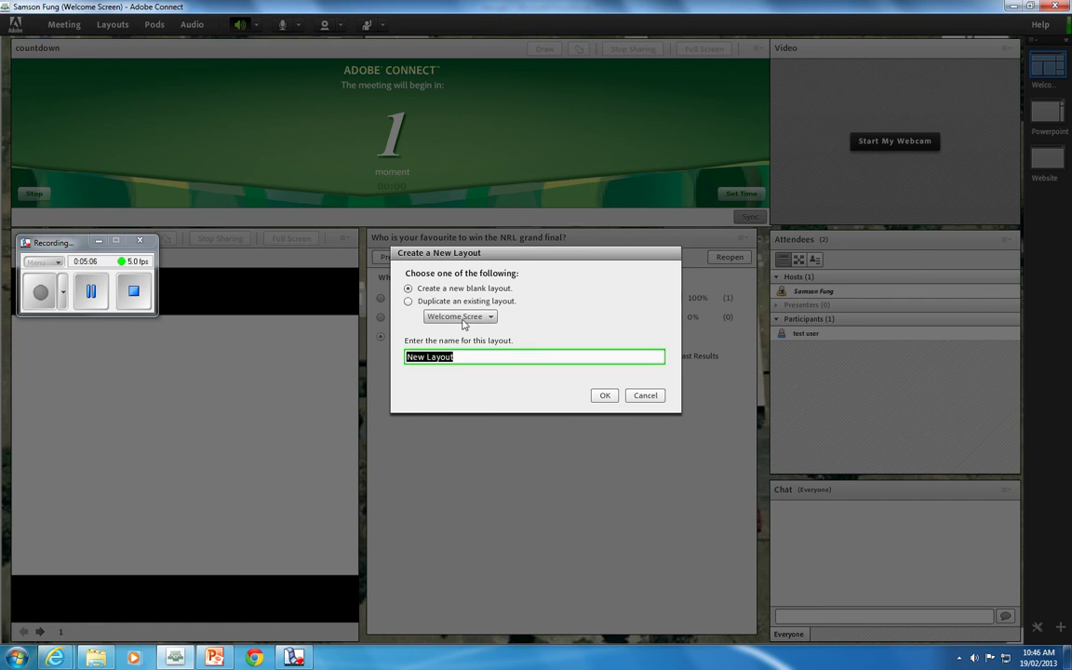
{"action": "type", "text": "Main Screen"}
{"action": "left_click", "coordinate": [605, 395]}
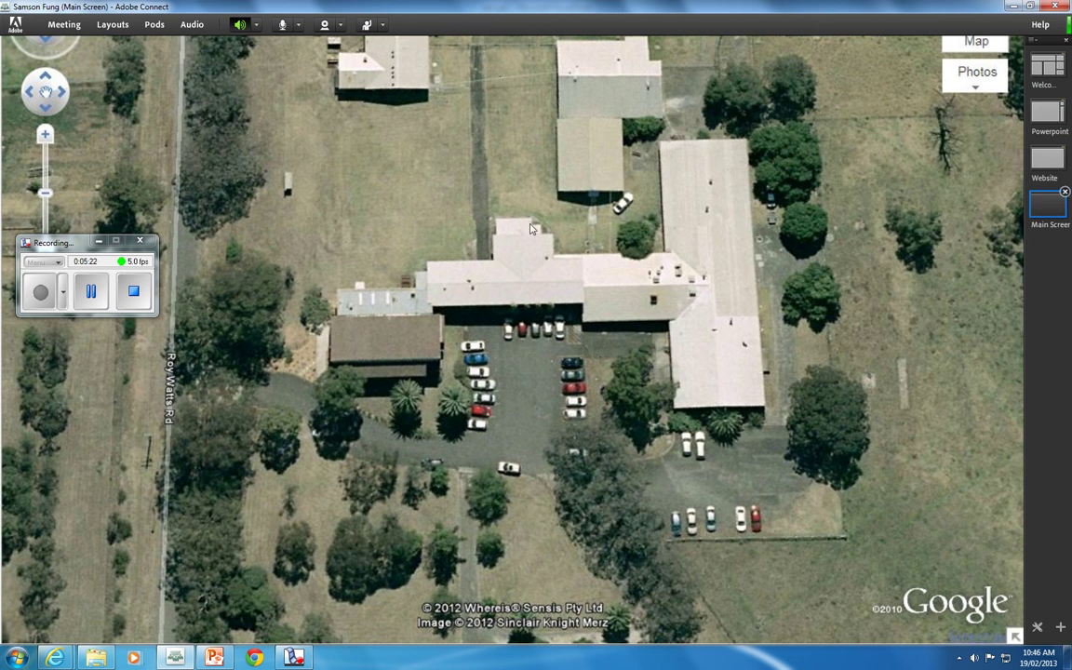
Add a new Share pod to the blank Main Screen layout.
{"action": "left_click", "coordinate": [156, 24]}
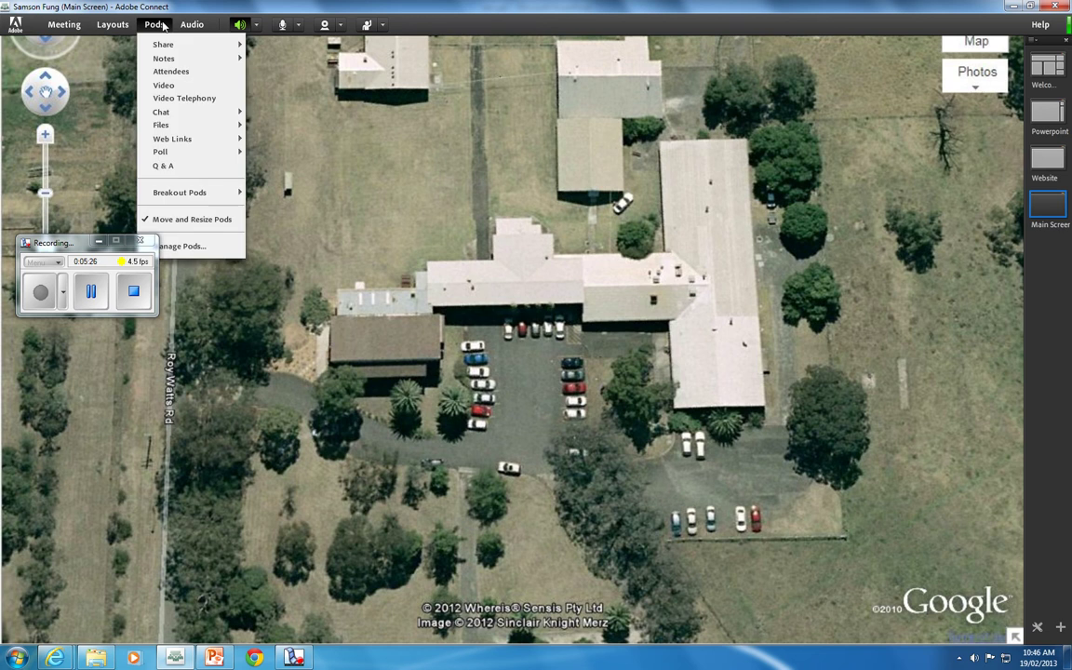
{"action": "mouse_move", "coordinate": [154, 43]}
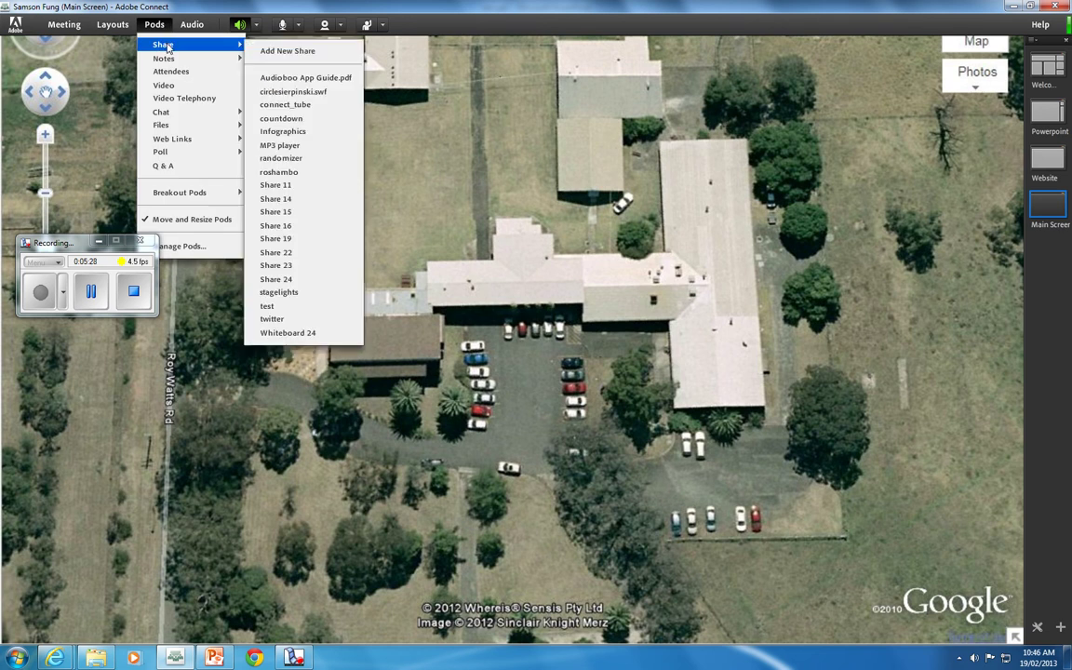
{"action": "left_click", "coordinate": [302, 51]}
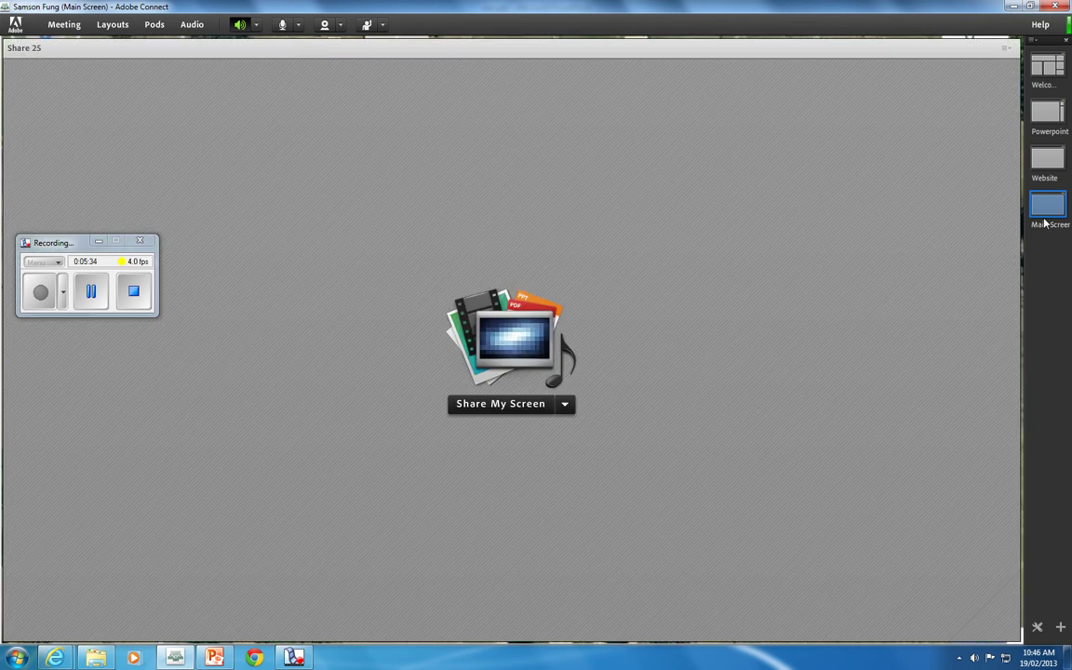
{"action": "mouse_move", "coordinate": [1045, 223]}
Rename the Share 25 pod as DEC Intranet through pod management.
{"action": "left_click", "coordinate": [119, 27]}
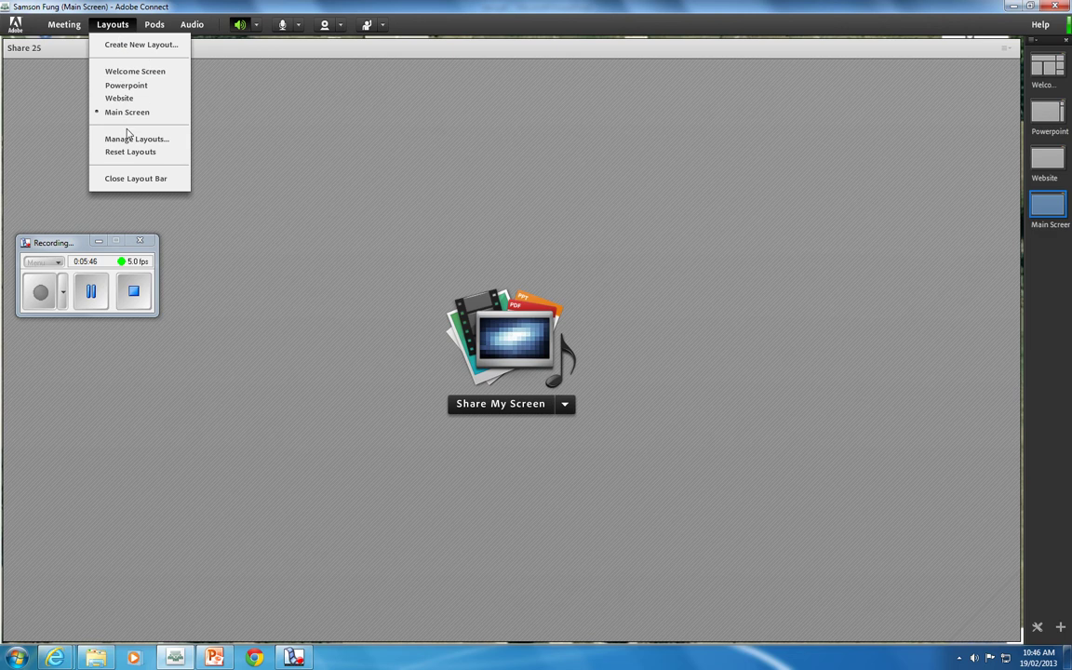
{"action": "mouse_move", "coordinate": [158, 30]}
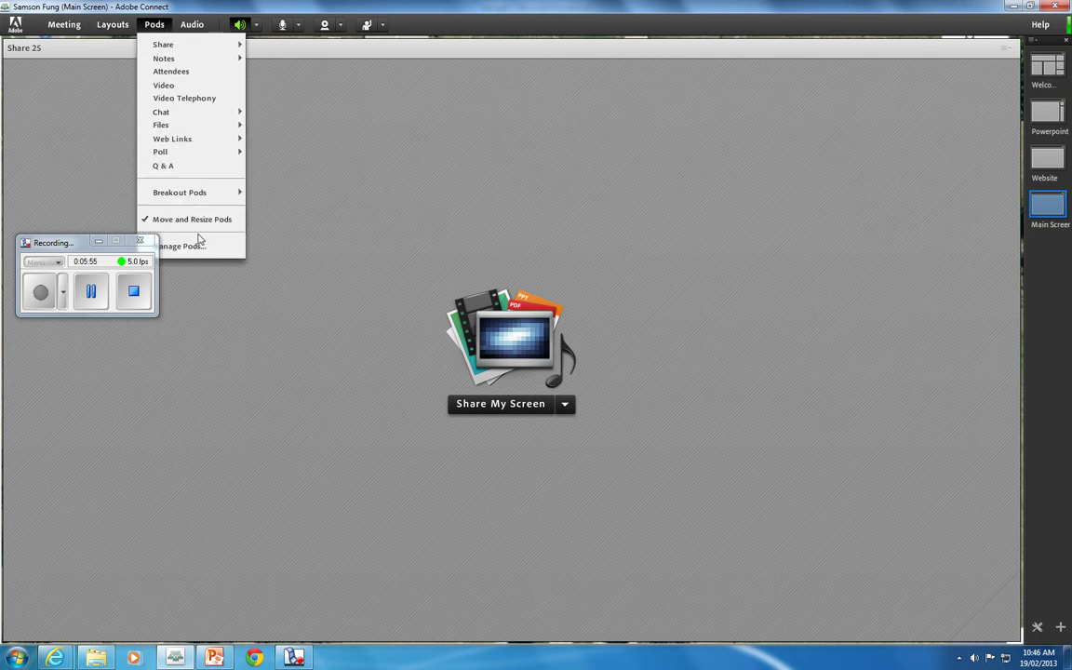
{"action": "left_click", "coordinate": [186, 245]}
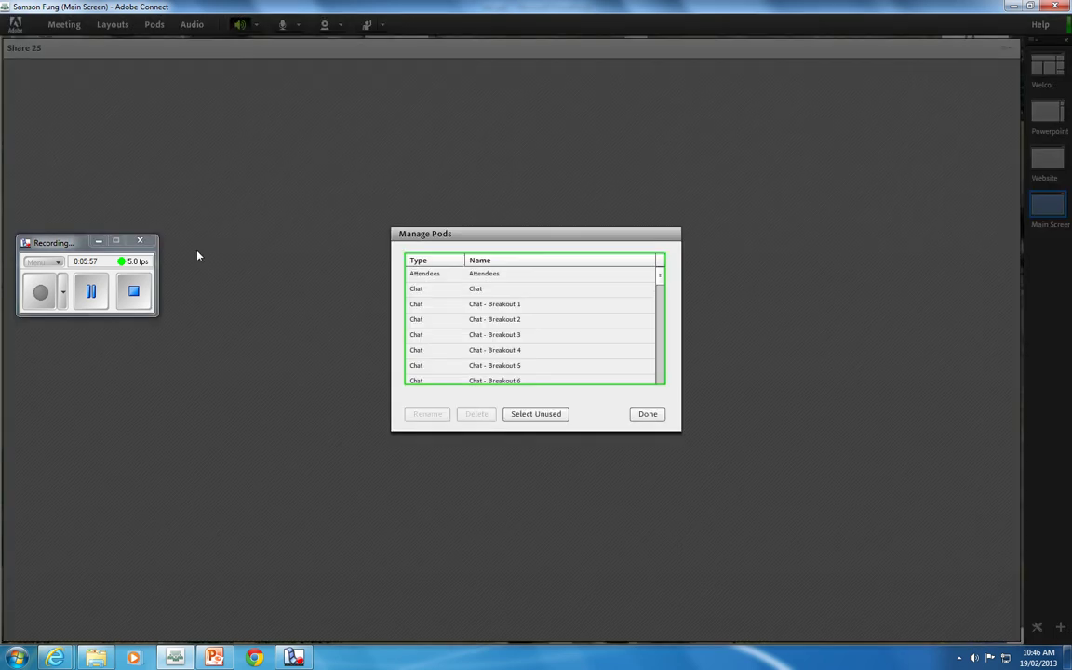
{"action": "left_click_drag", "start_coordinate": [660, 280], "coordinate": [661, 347]}
{"action": "left_click", "coordinate": [496, 350]}
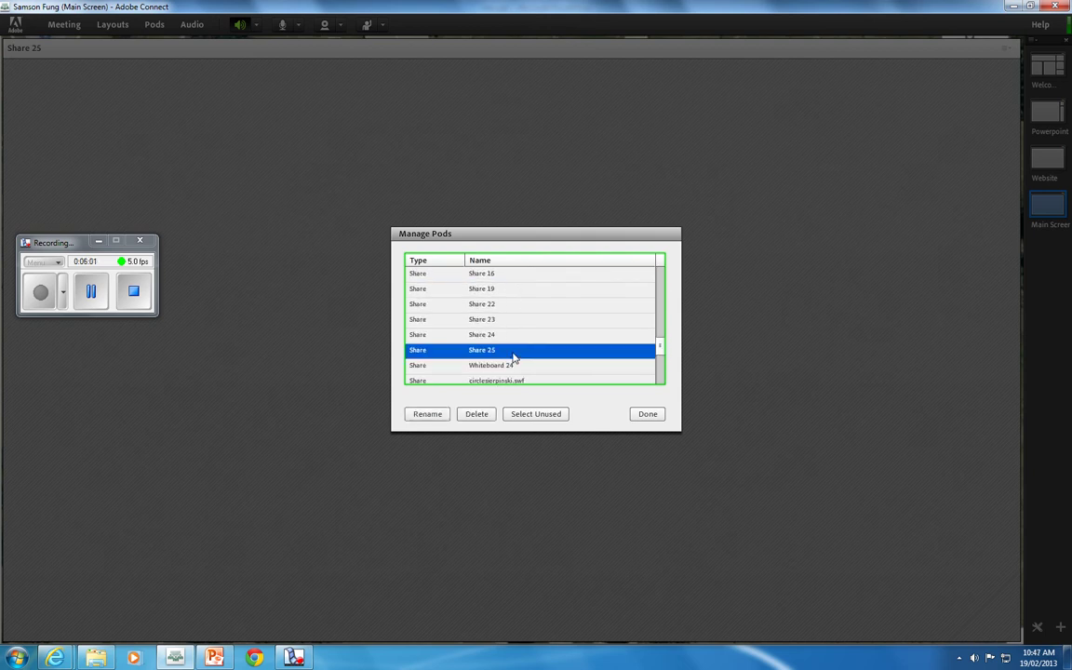
{"action": "left_click", "coordinate": [428, 413]}
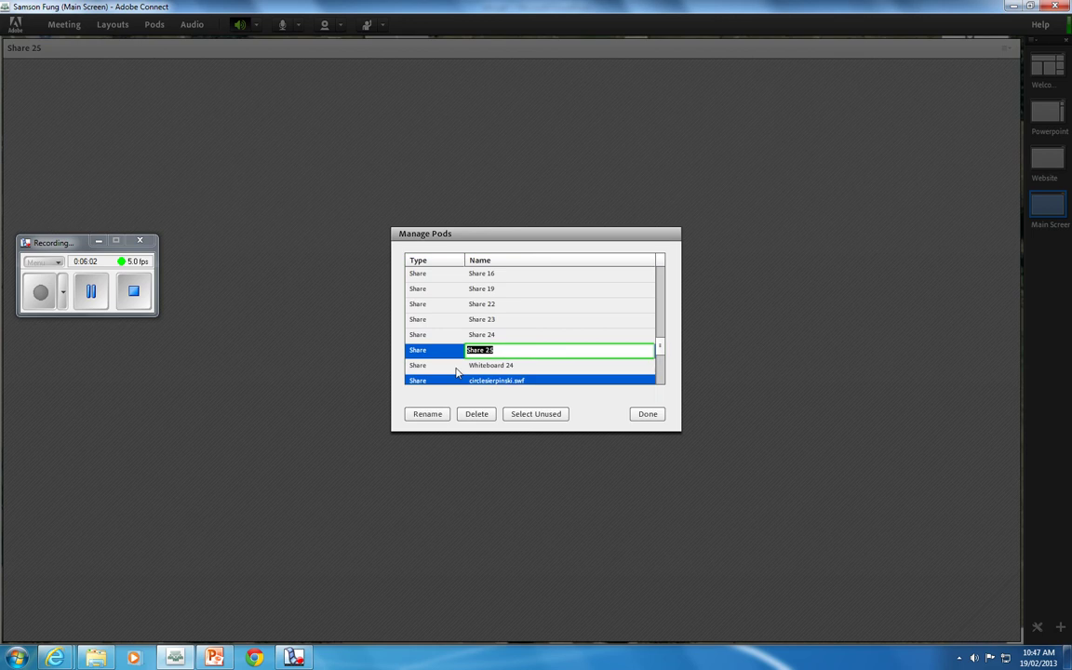
{"action": "type", "text": "C"}
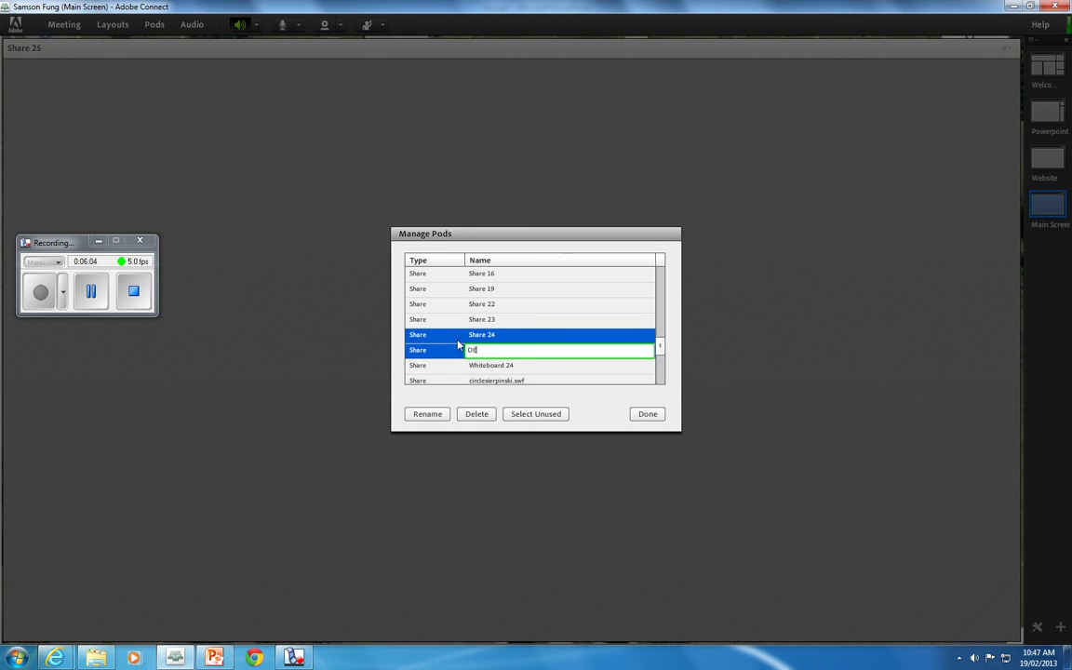
{"action": "type", "text": "EC Intranet"}
{"action": "left_click", "coordinate": [647, 413]}
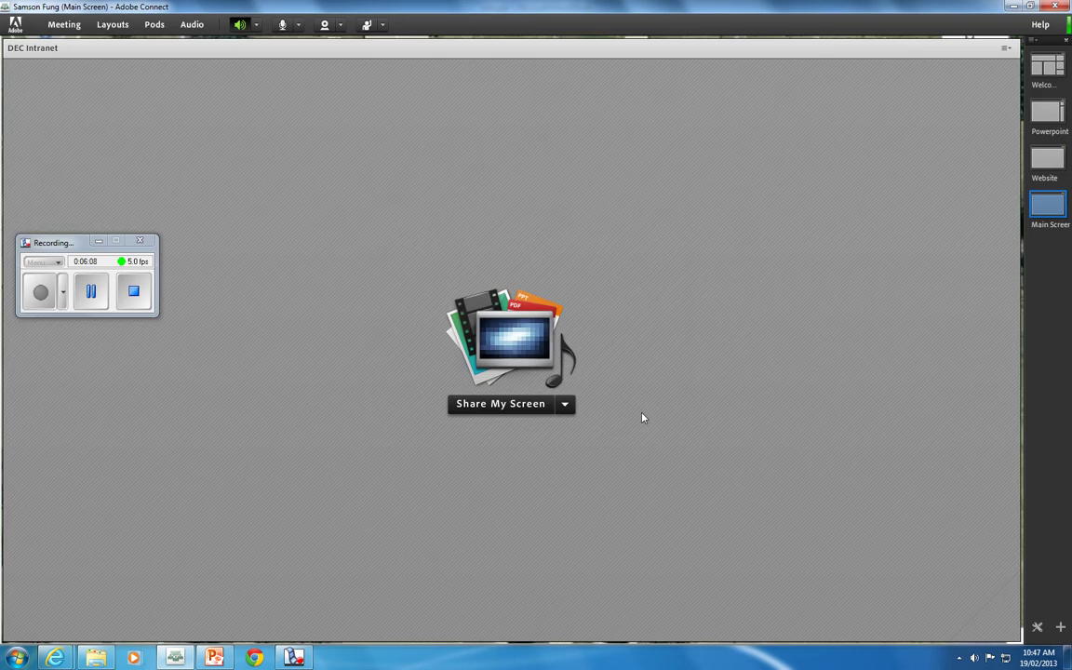
Show the Welcome Screen layout, return to Main Screen and share the Teacher Quality National Partnership browser application in the DEC Intranet pod.
{"action": "left_click", "coordinate": [1049, 89]}
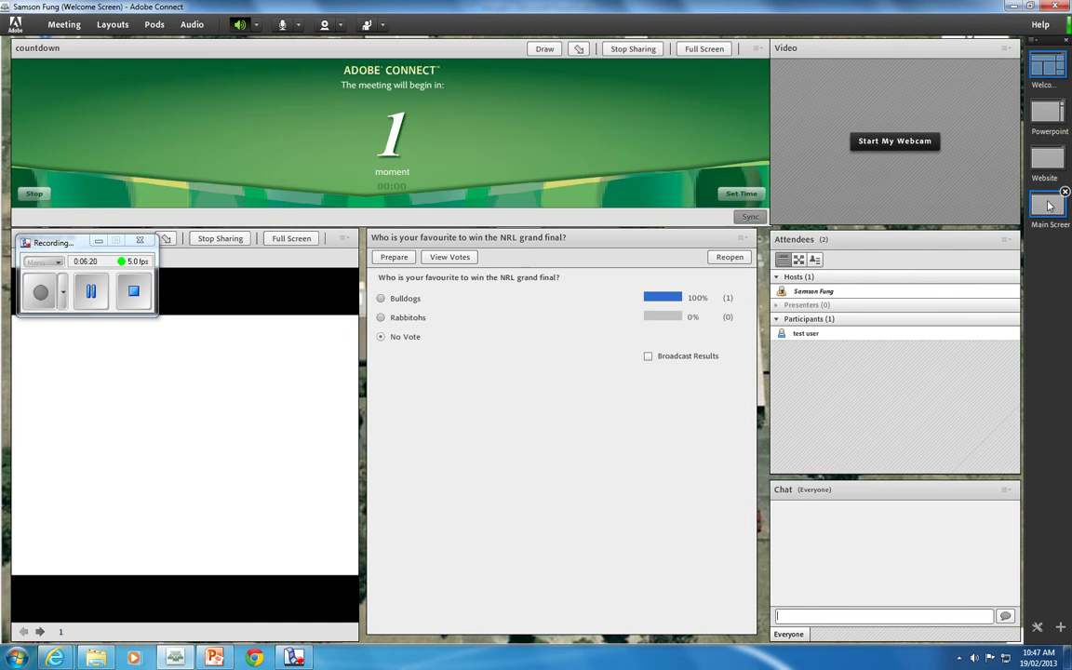
{"action": "left_click", "coordinate": [1049, 205]}
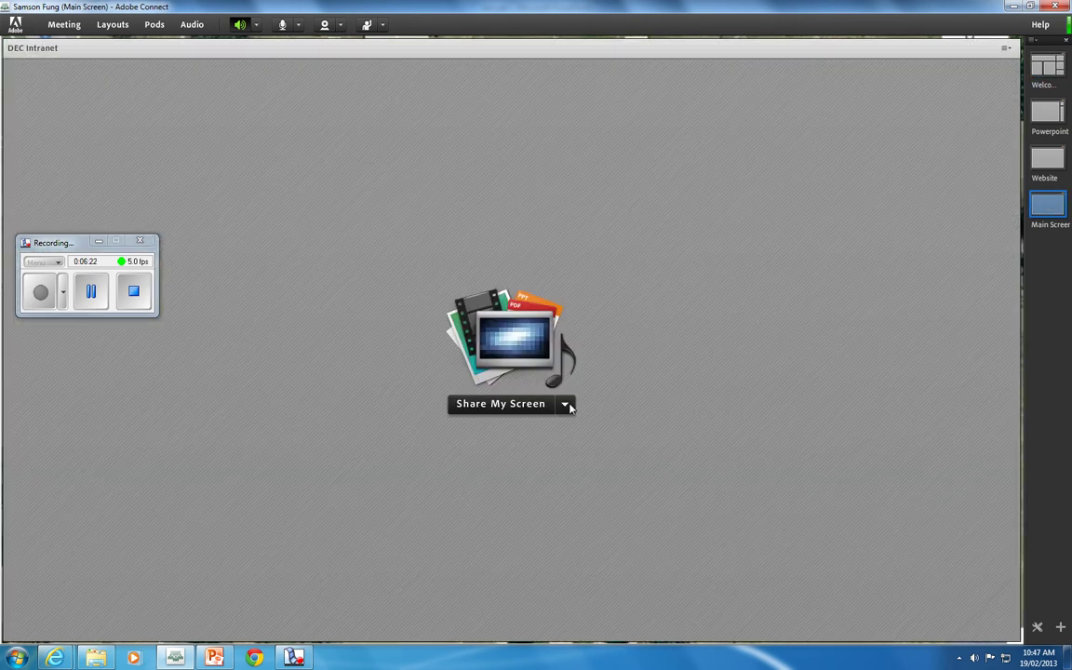
{"action": "left_click", "coordinate": [566, 405]}
{"action": "left_click", "coordinate": [521, 426]}
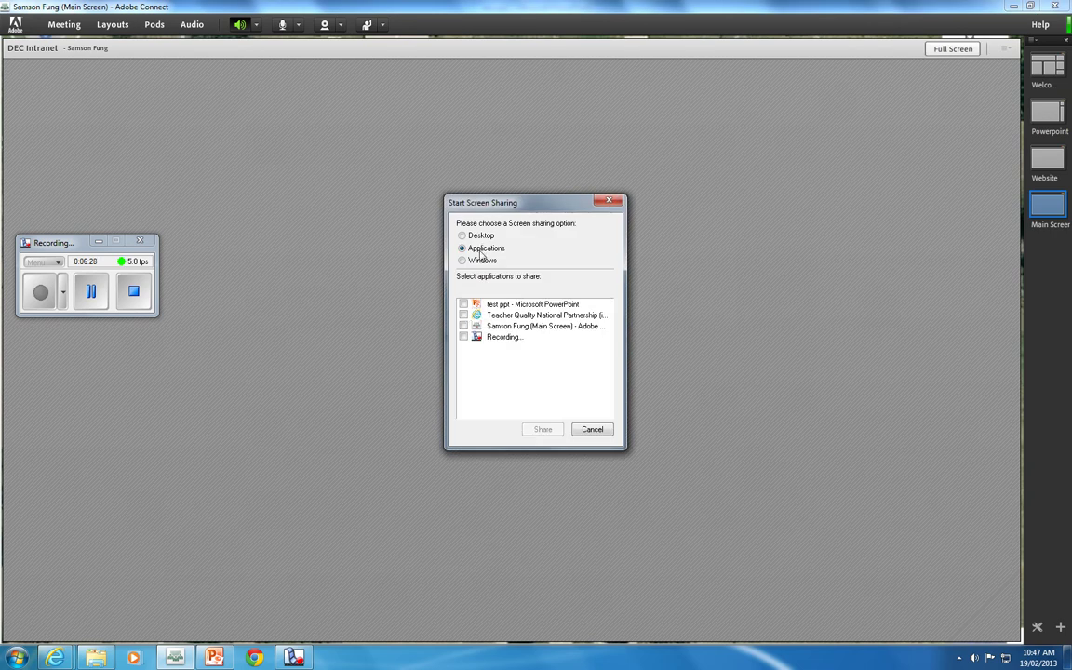
{"action": "left_click", "coordinate": [463, 315]}
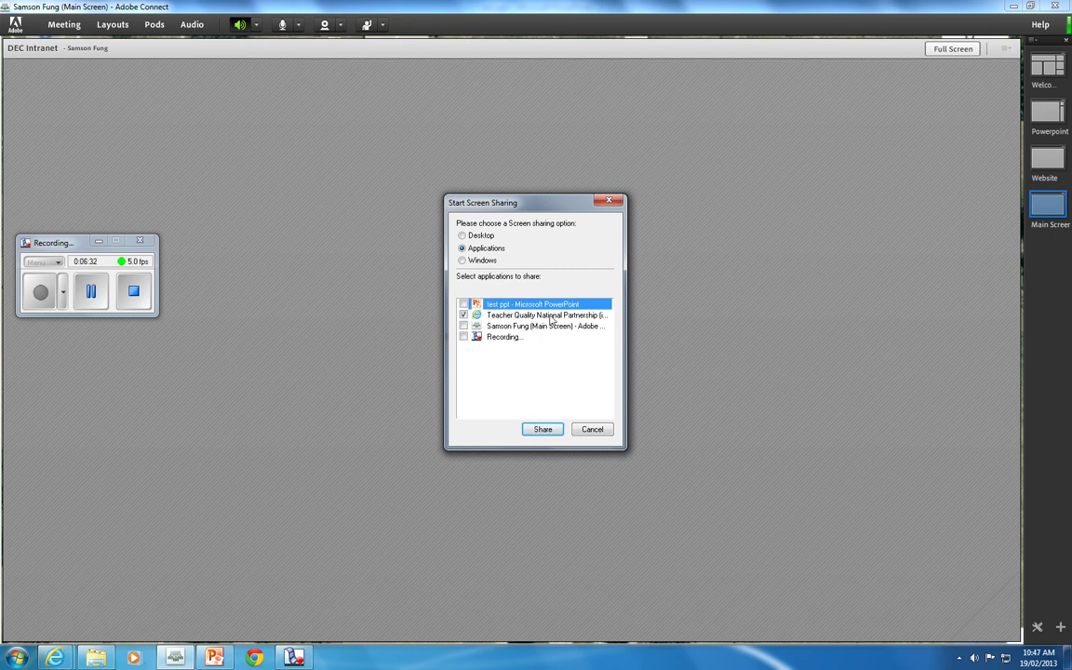
{"action": "left_click", "coordinate": [547, 429]}
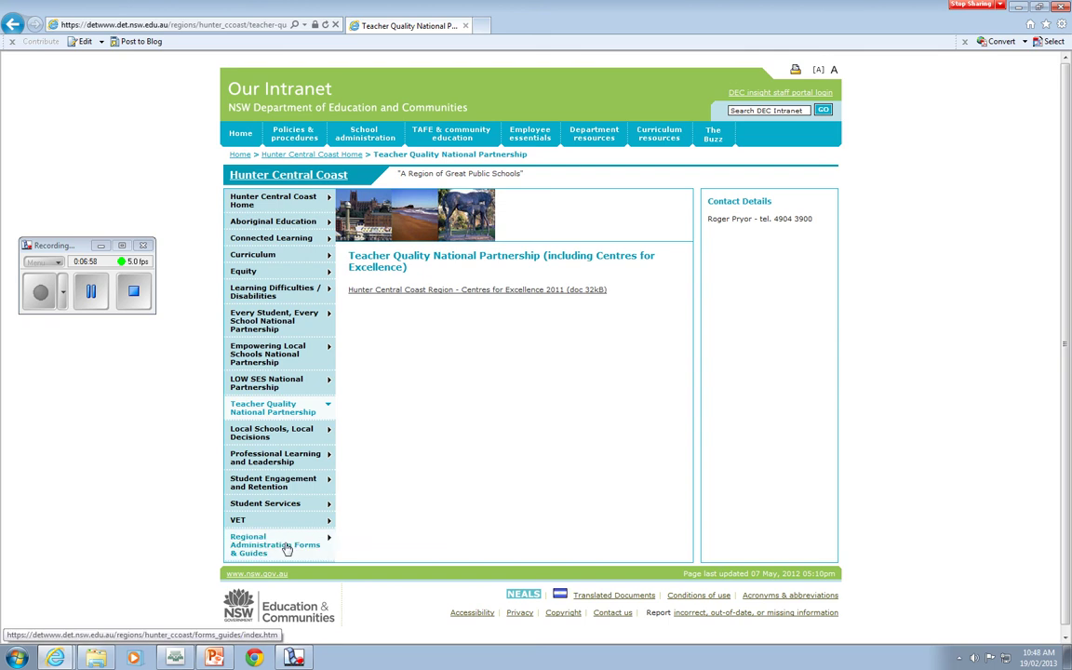
Switch from the shared browser back to Adobe Connect and show the Welcome Screen layout.
{"action": "left_click", "coordinate": [180, 659]}
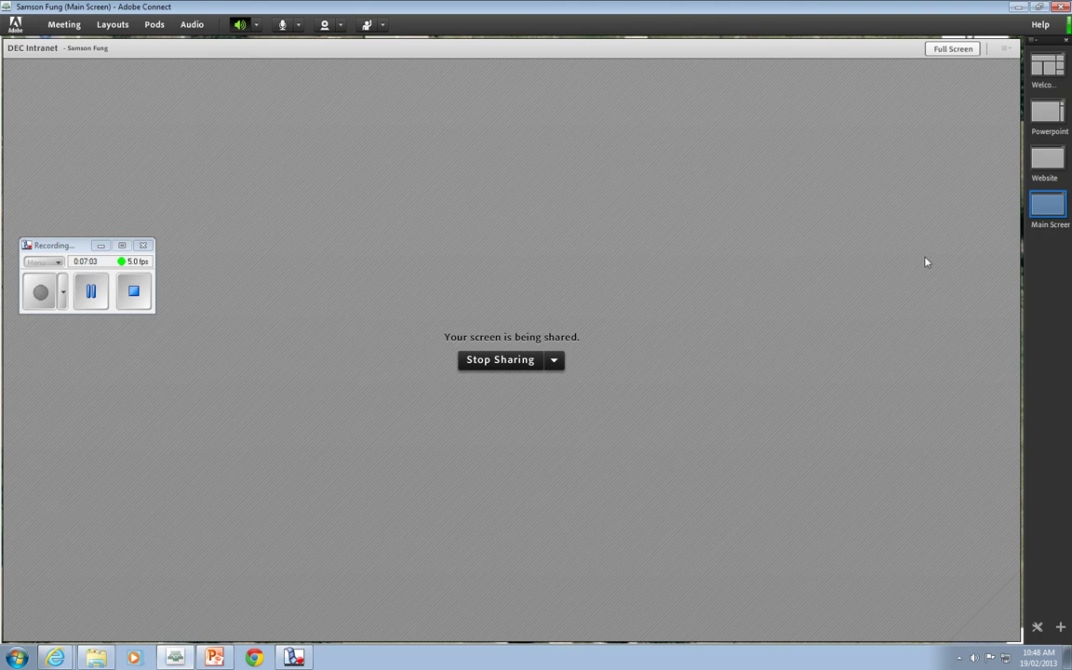
{"action": "left_click", "coordinate": [1046, 68]}
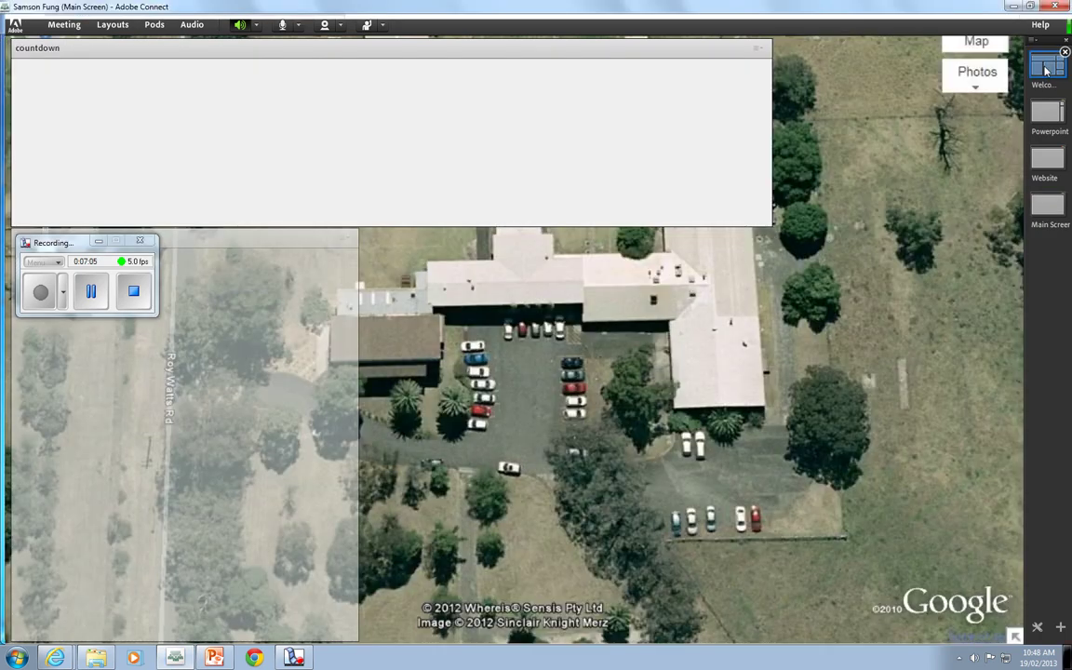